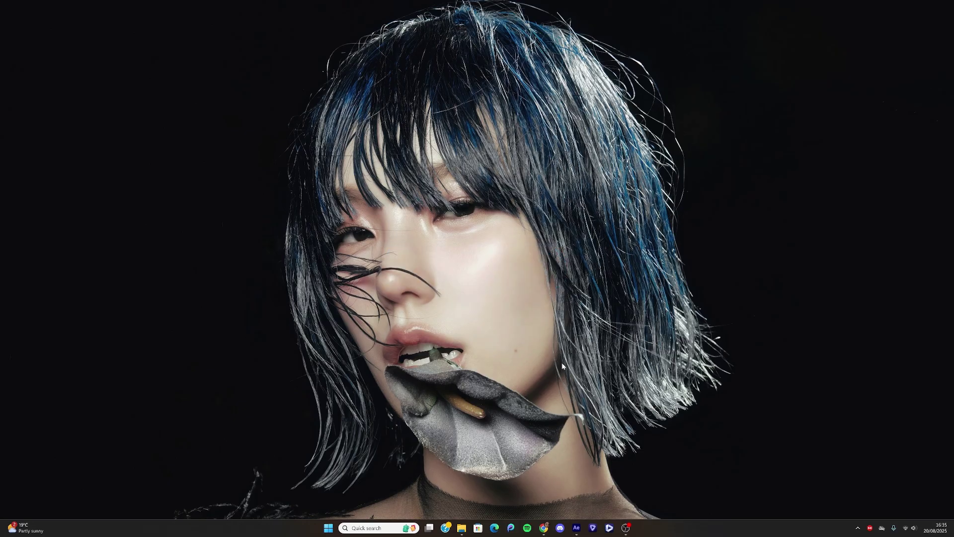
mouse_move(462, 527)
click(422, 480)
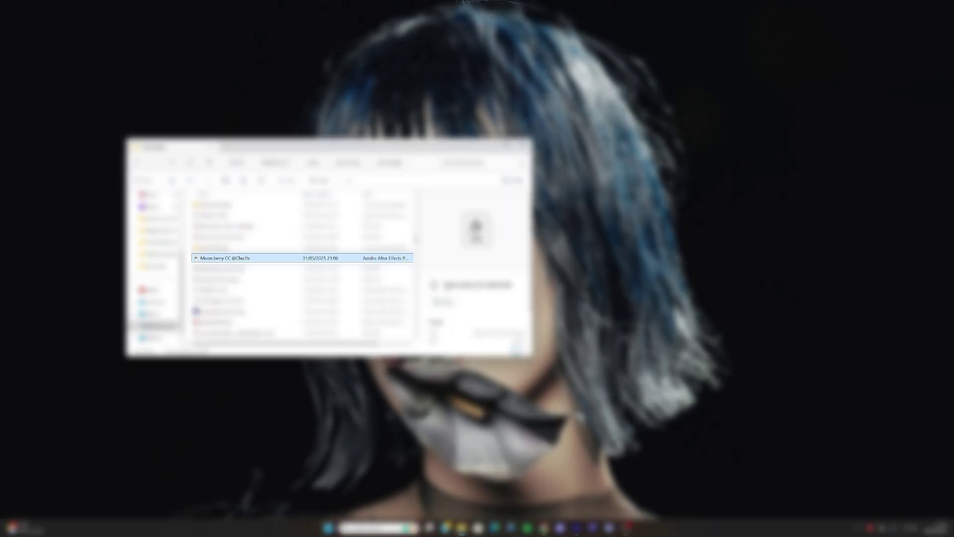
right_click(260, 259)
click(293, 269)
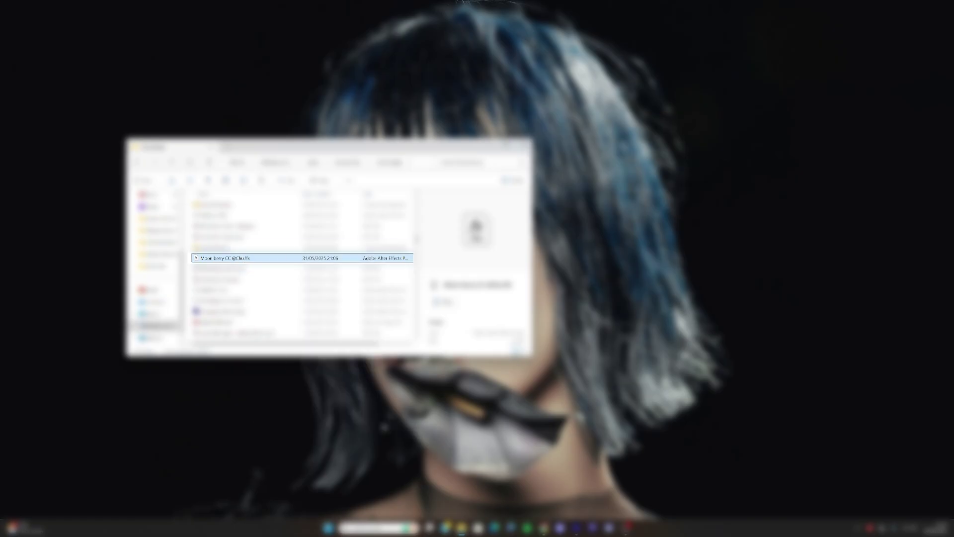
click(349, 421)
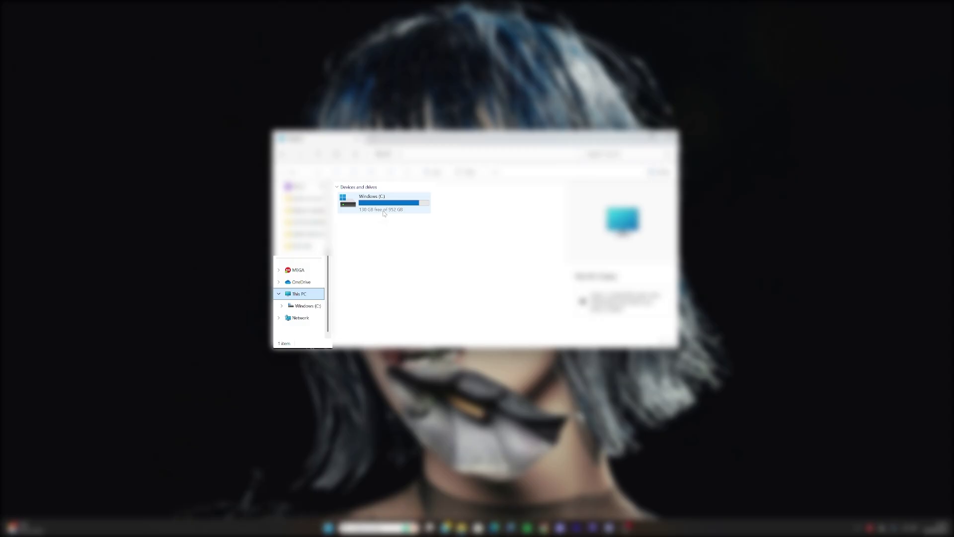
Step: Go to Windows (C:) > Program Files > Adobe > Adobe After Effects 2023 > Support Files and look through its folders
double_click(385, 213)
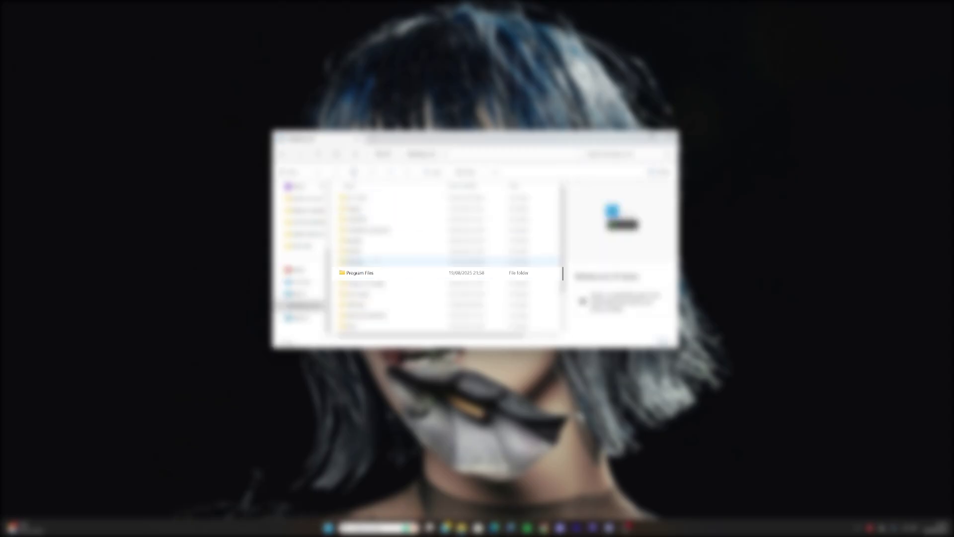
double_click(374, 273)
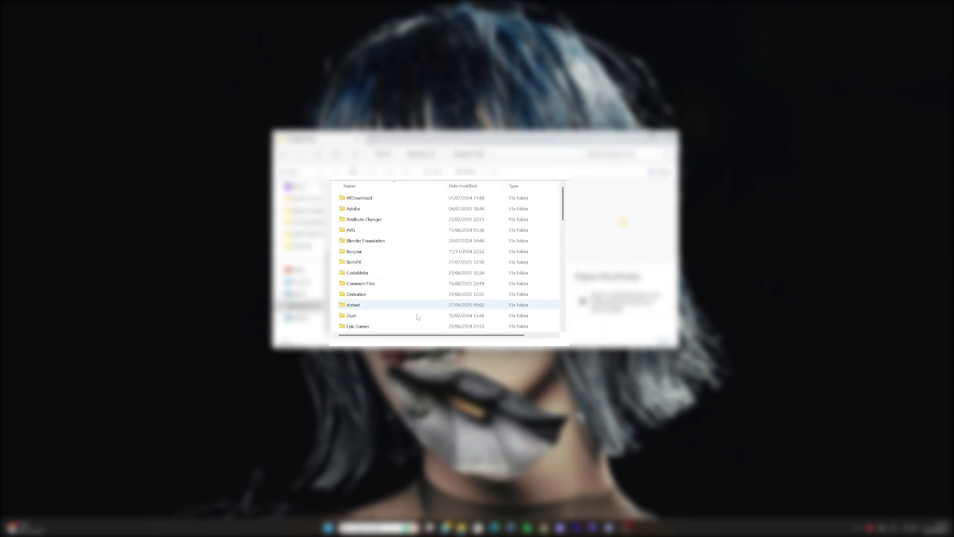
double_click(357, 208)
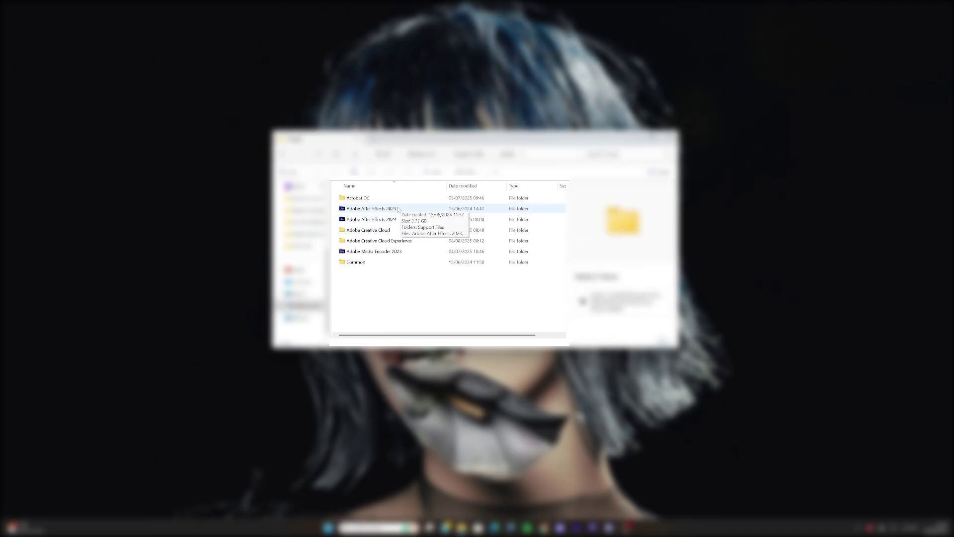
double_click(398, 209)
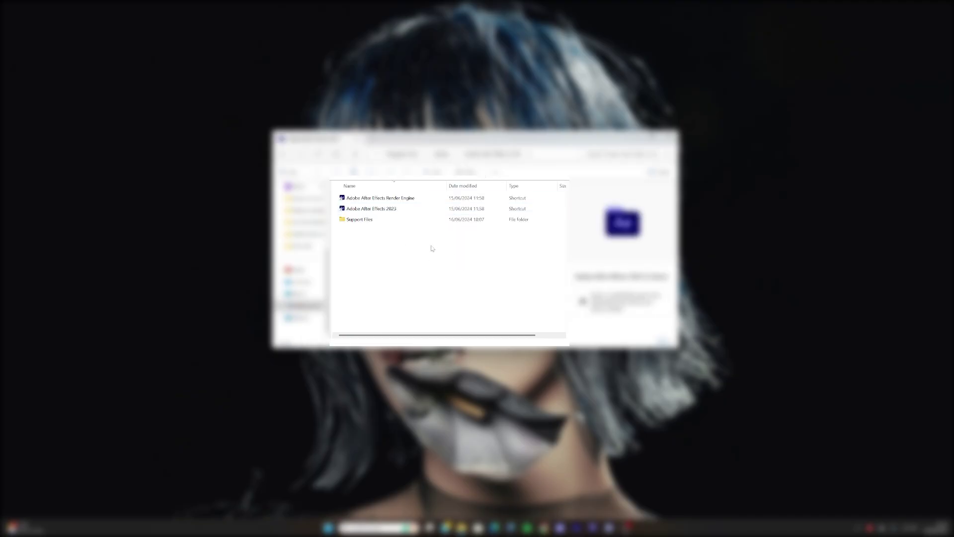
click(381, 222)
double_click(381, 222)
scroll(427, 264, down, 1)
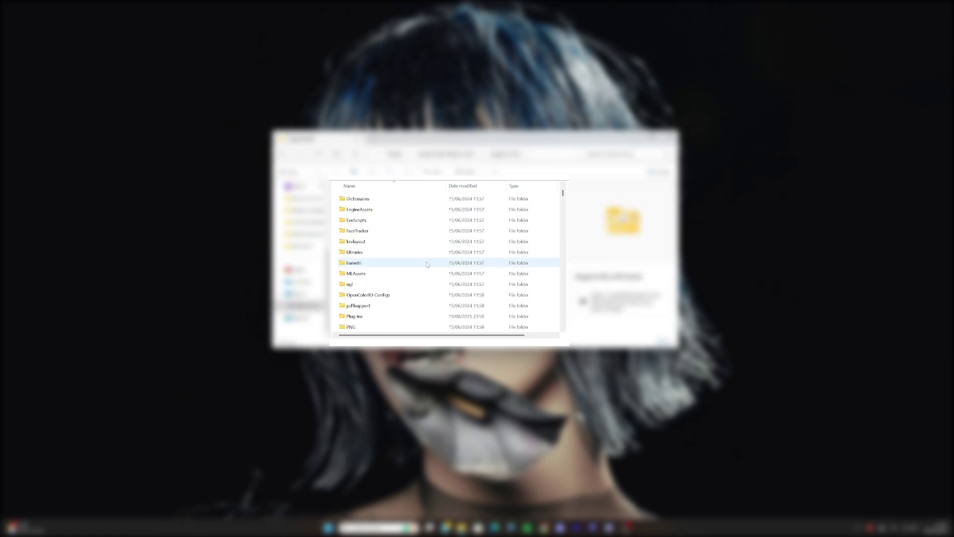
scroll(426, 265, down, 2)
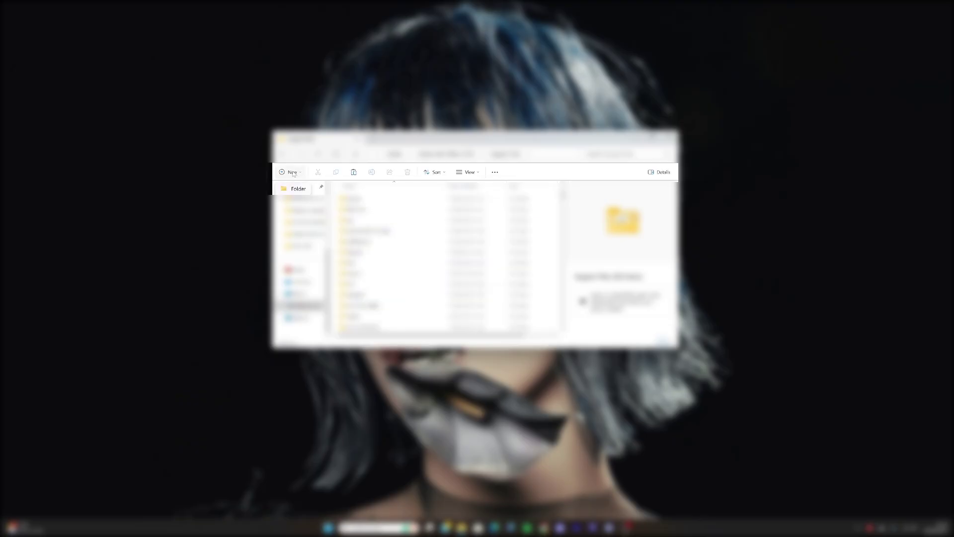
Step: Try to create a new folder inside Support Files
click(299, 189)
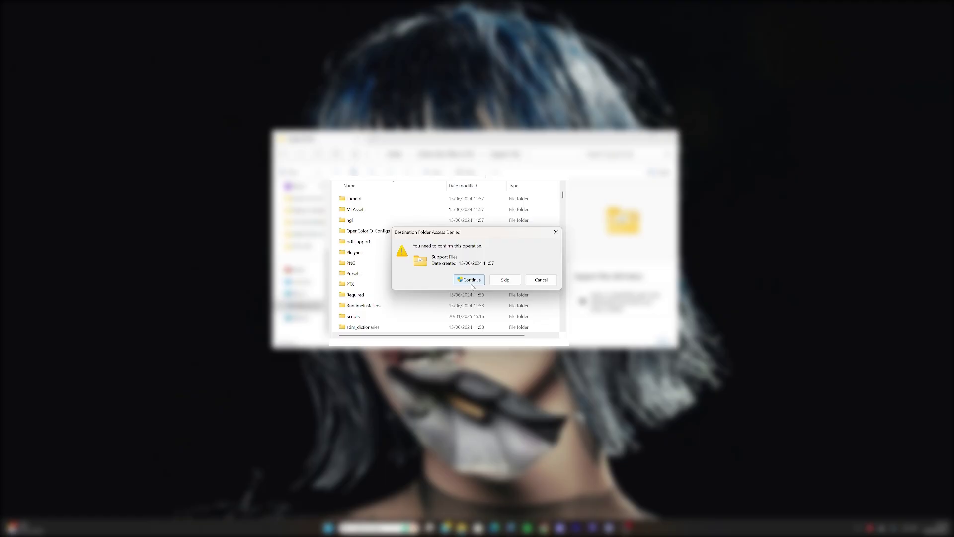
click(556, 232)
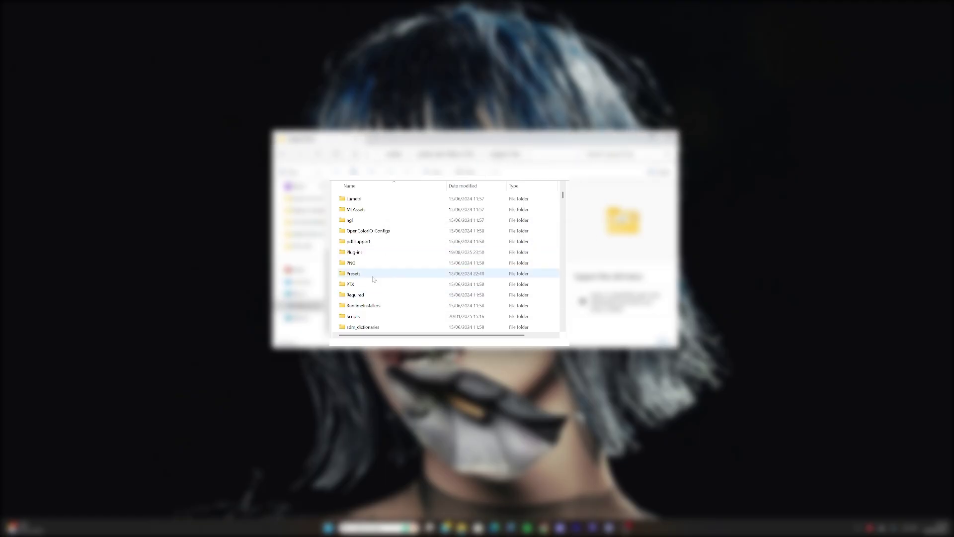
Step: Open the user presets folder inside Support Files
scroll(405, 291, down, 1)
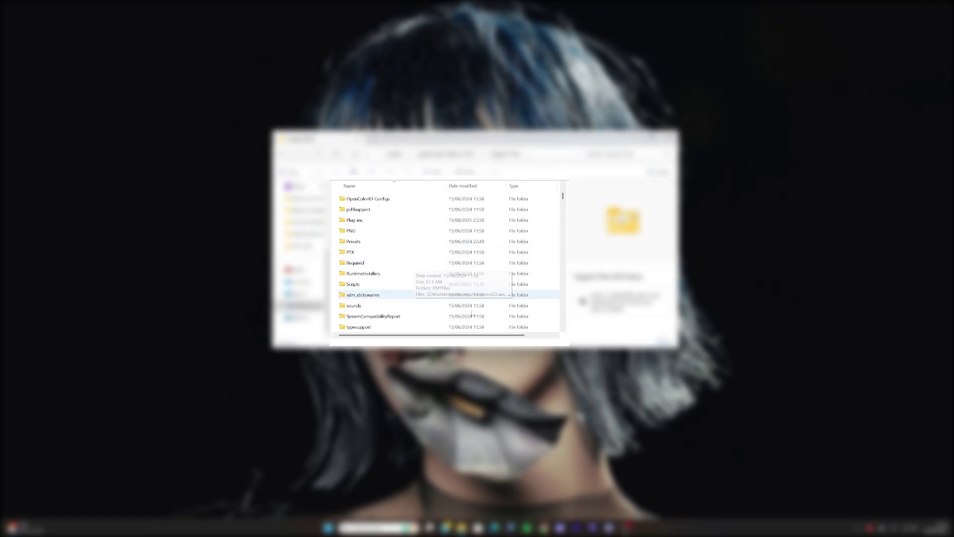
scroll(403, 264, down, 1)
double_click(410, 305)
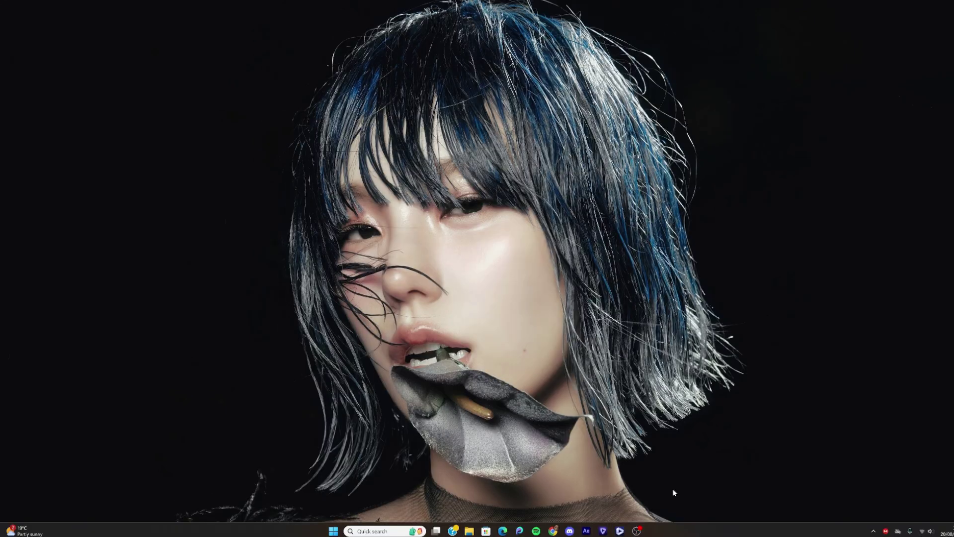
Step: Switch to After Effects and check the options of the Effects & Presets panel
click(587, 531)
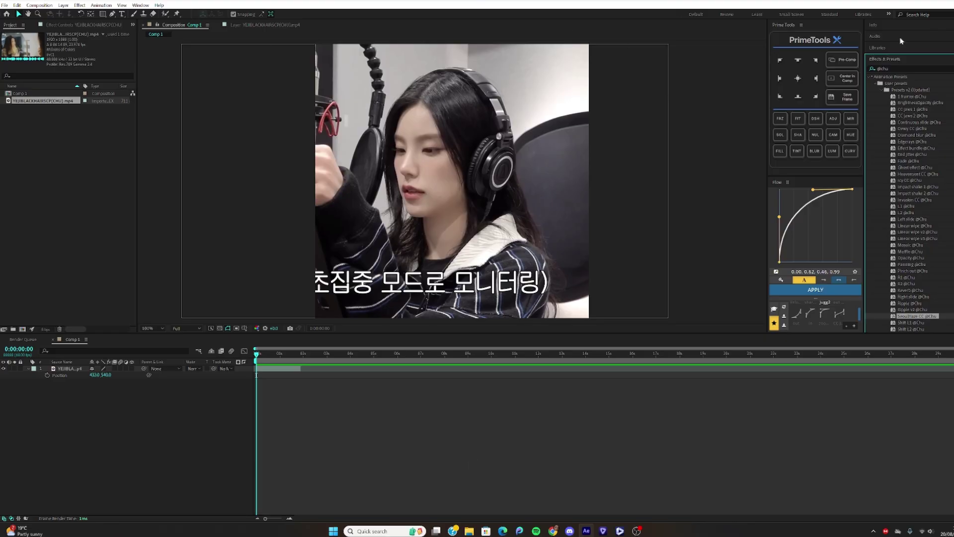
right_click(896, 61)
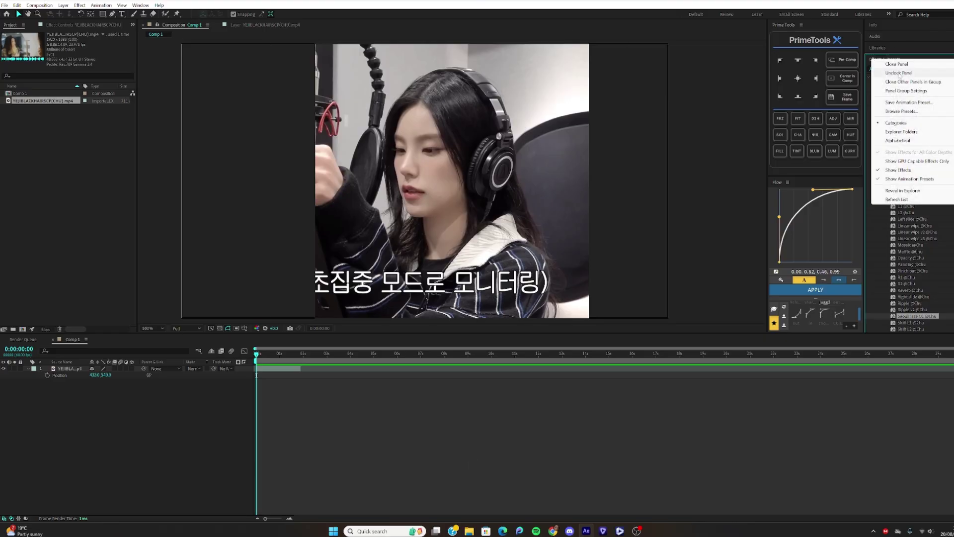
click(871, 382)
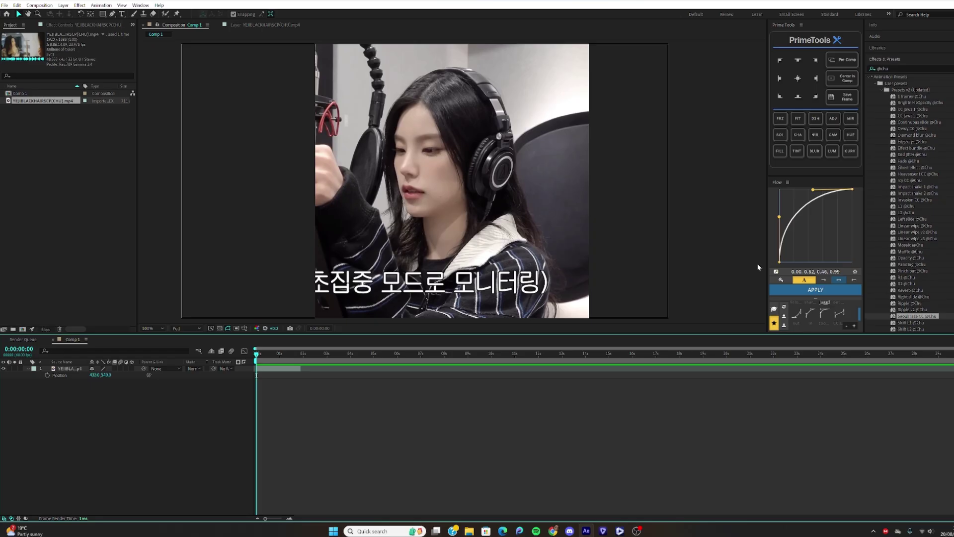
key(ctrl+a)
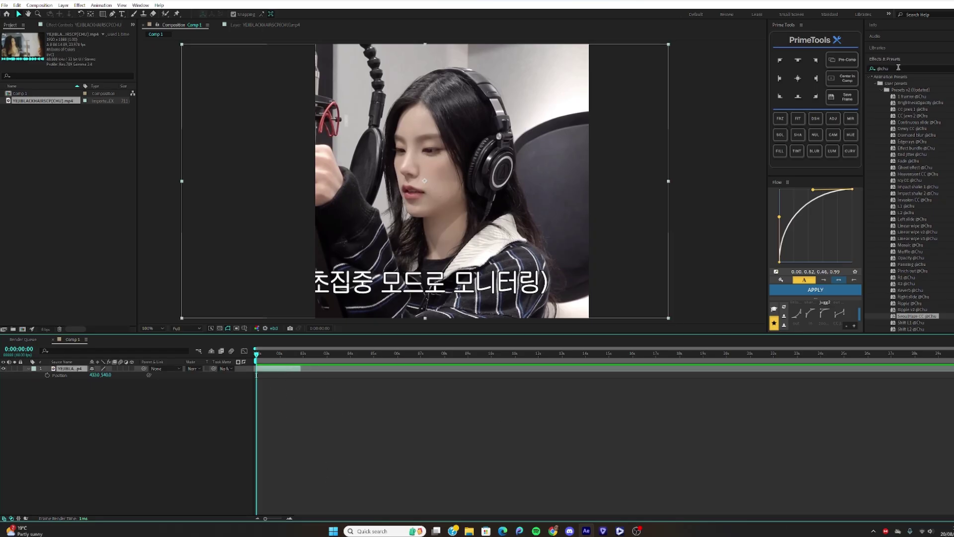
click(898, 68)
text(@)
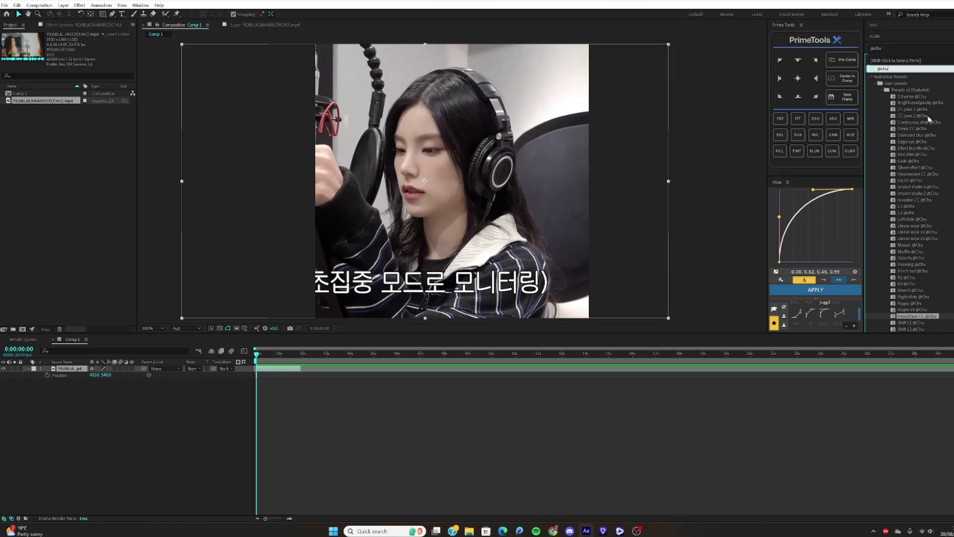
click(427, 423)
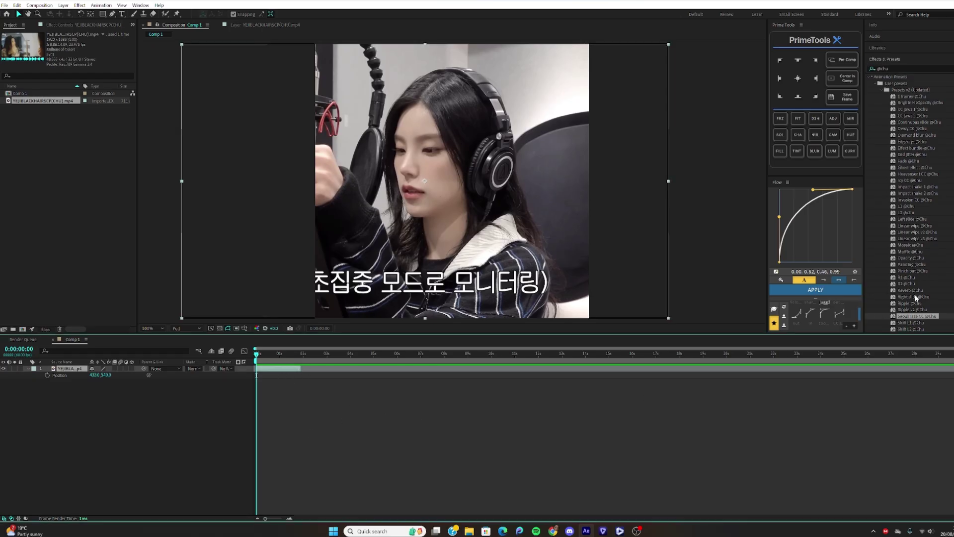
scroll(916, 298, down, 4)
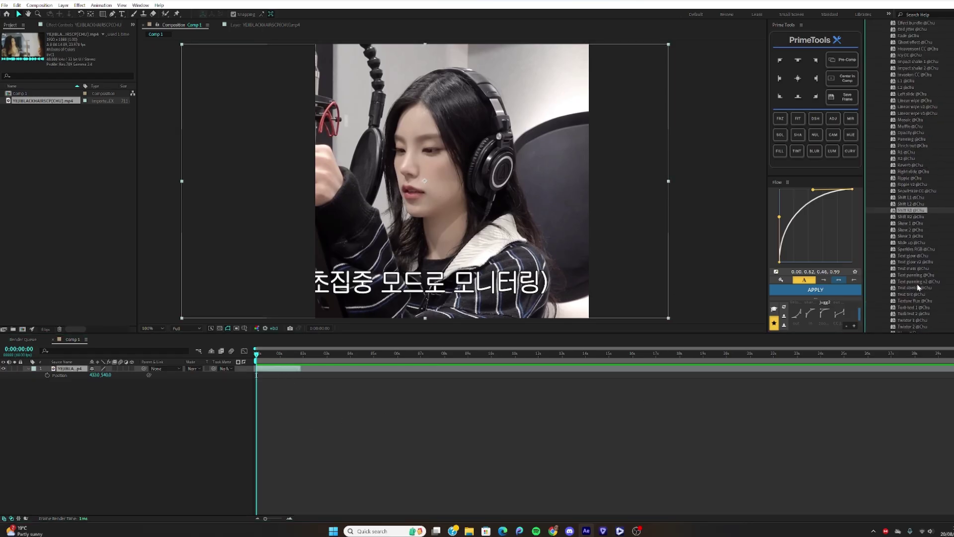
click(914, 268)
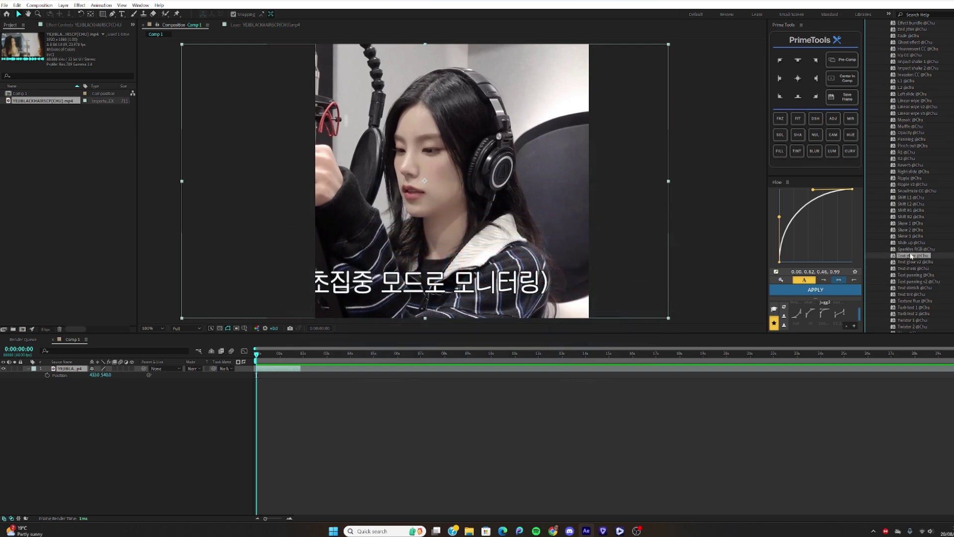
click(913, 294)
scroll(914, 298, down, 1)
click(911, 302)
click(912, 289)
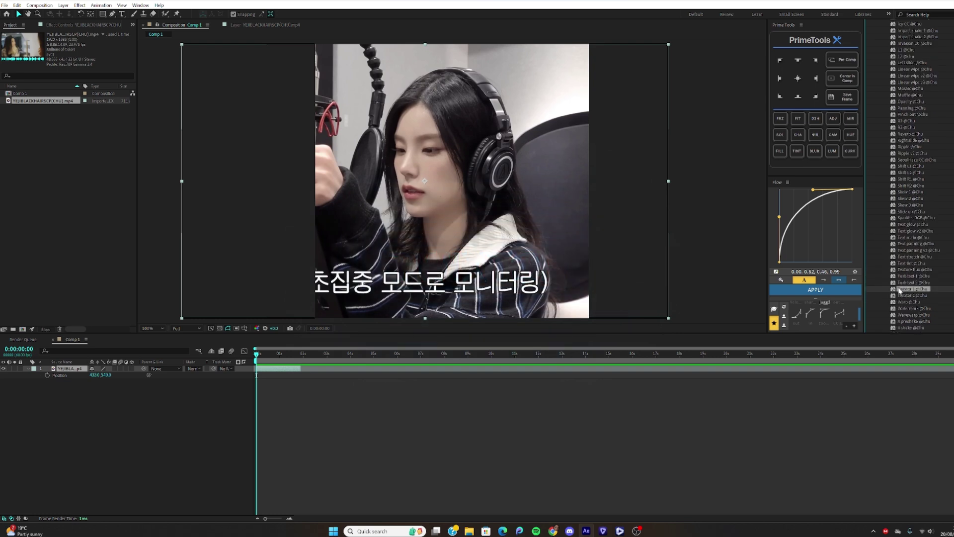
click(466, 432)
Step: Enable frame blending and motion blur on the video layer in Comp 1
click(268, 369)
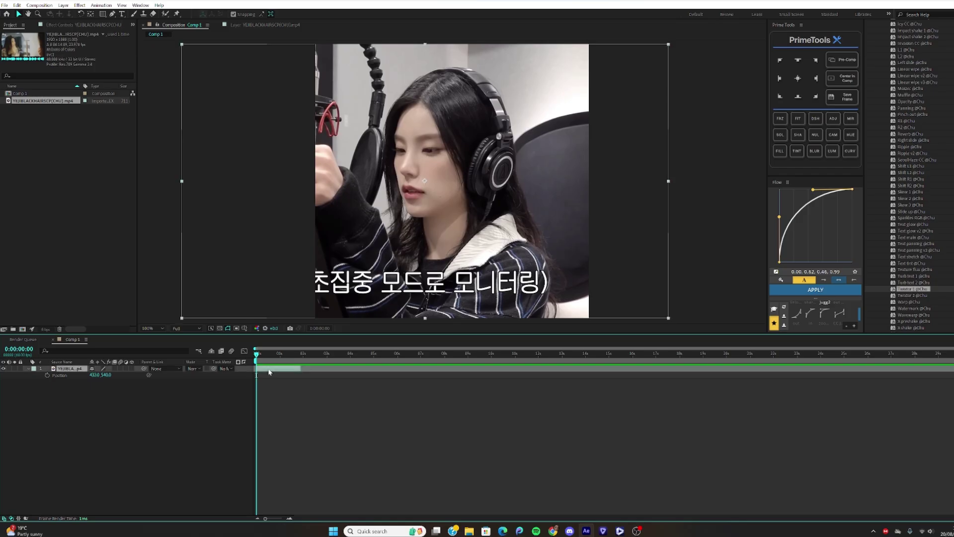
click(115, 369)
click(121, 369)
click(201, 404)
key(ctrl+shift+c)
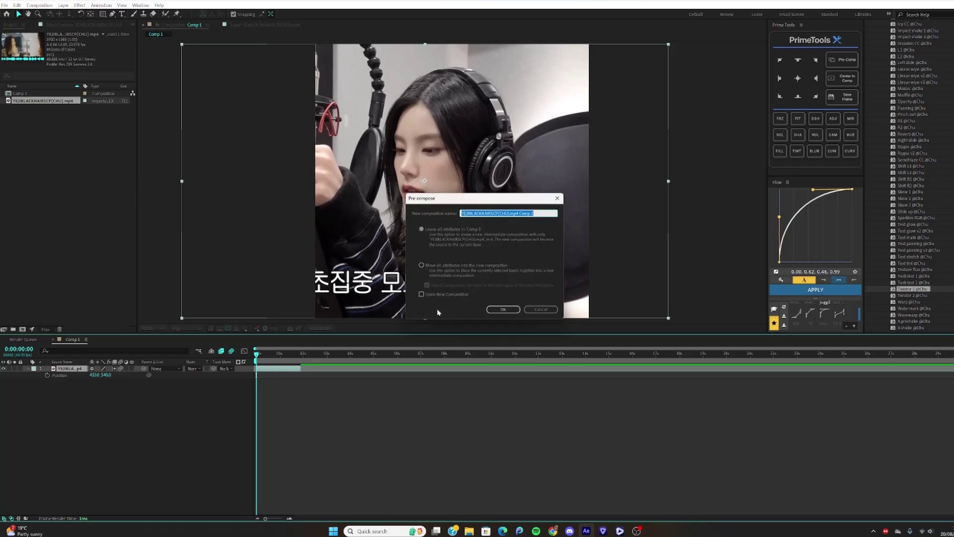
click(499, 311)
drag(908, 290, 273, 370)
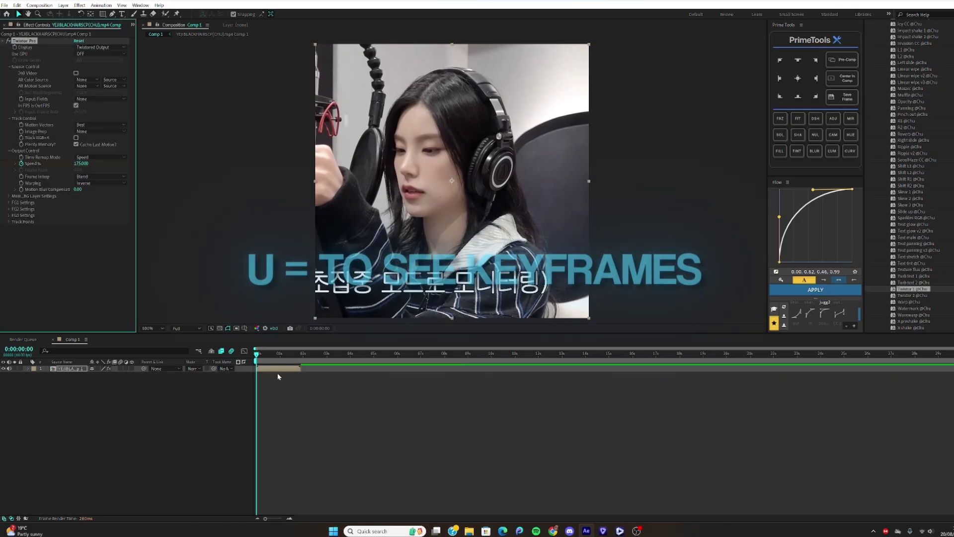
Step: Reveal the Twixtor Pro speed keyframes and compress them so the last one falls at 0:00:01:11
key(u)
drag(265, 519, 279, 520)
drag(241, 397, 504, 386)
drag(239, 378, 403, 412)
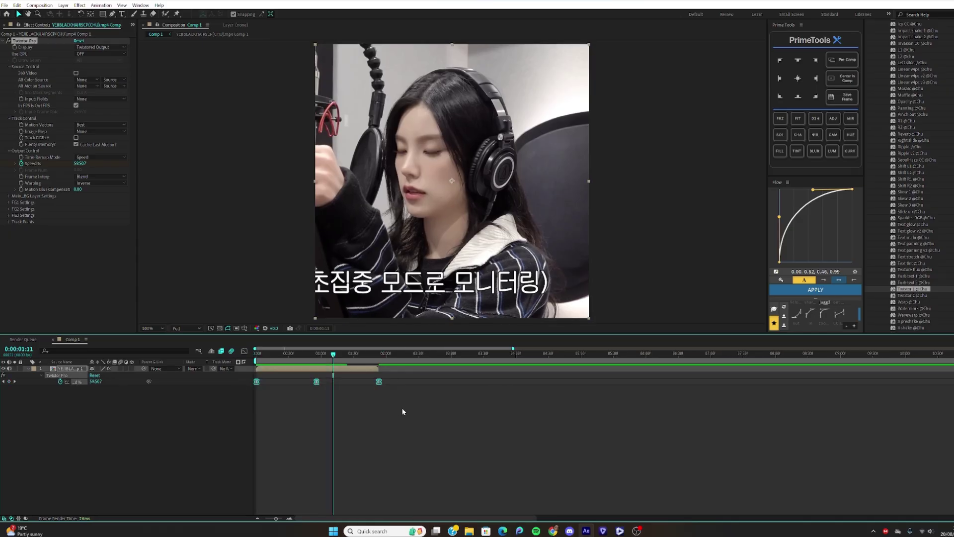
drag(379, 382, 332, 386)
Step: Split the layer at 0:00:01:11, delete the remaining part and preview the shortened clip from the start
key(ctrl+shift+d)
key(Delete)
drag(334, 354, 251, 369)
key(space)
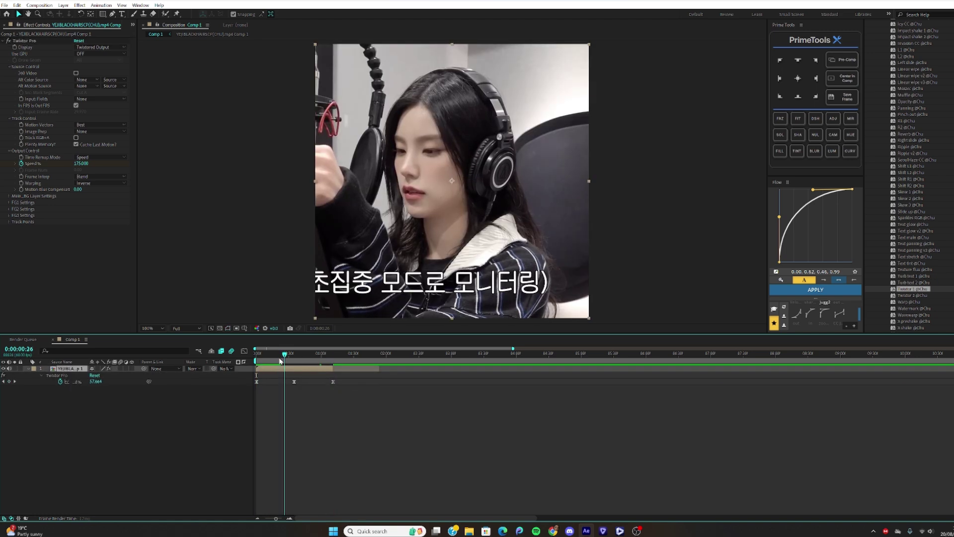
key(space)
Step: Duplicate the clip layer, place the copy to start at 0:00:00:49 where the first clip ends, and preview both clips
key(ctrl+d)
drag(317, 368, 393, 369)
key(Home)
key(space)
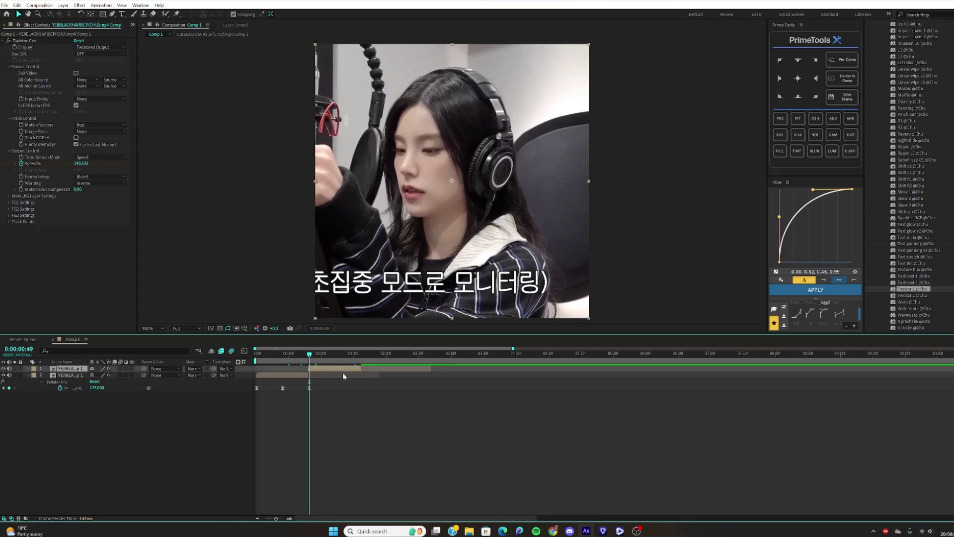
key(space)
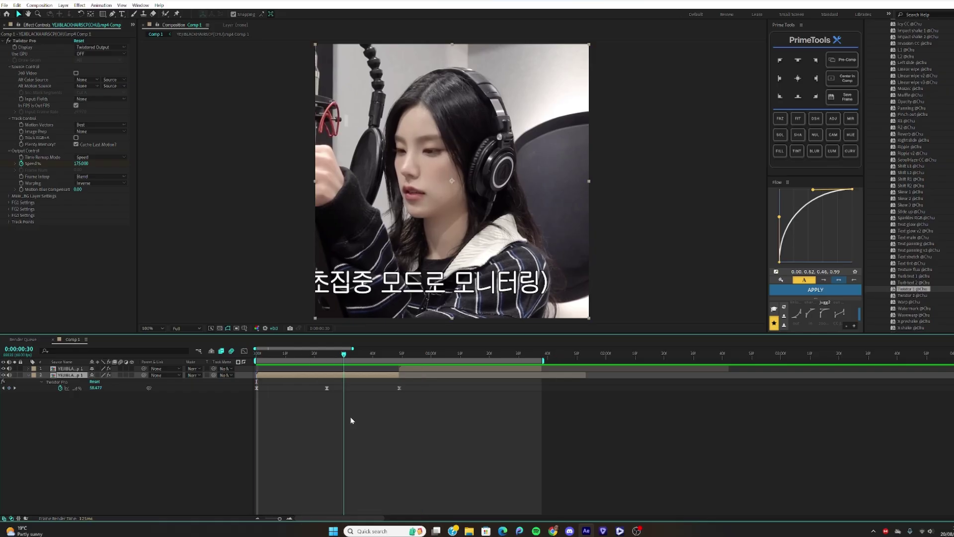
key(space)
mouse_move(279, 518)
mouse_down()
mouse_move(282, 506)
mouse_move(279, 518)
mouse_up()
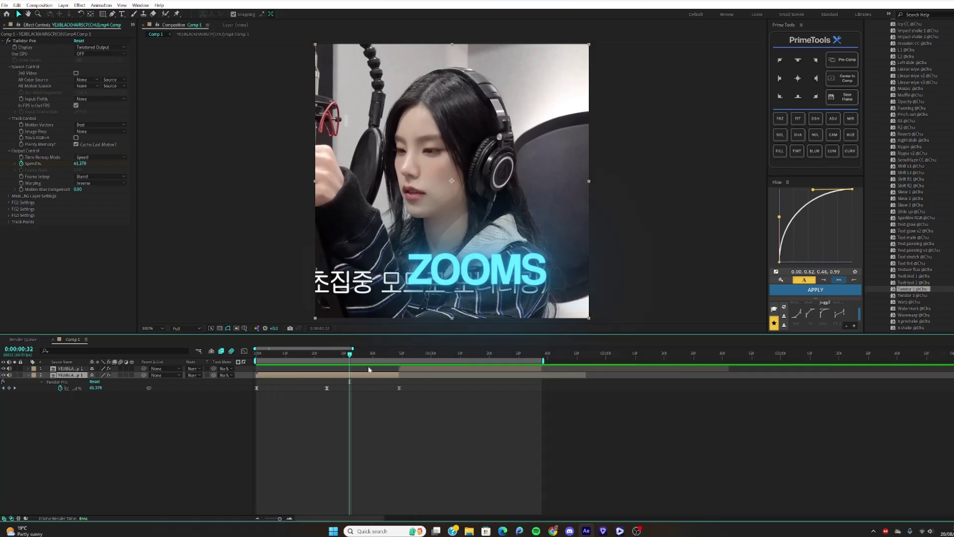
key(Home)
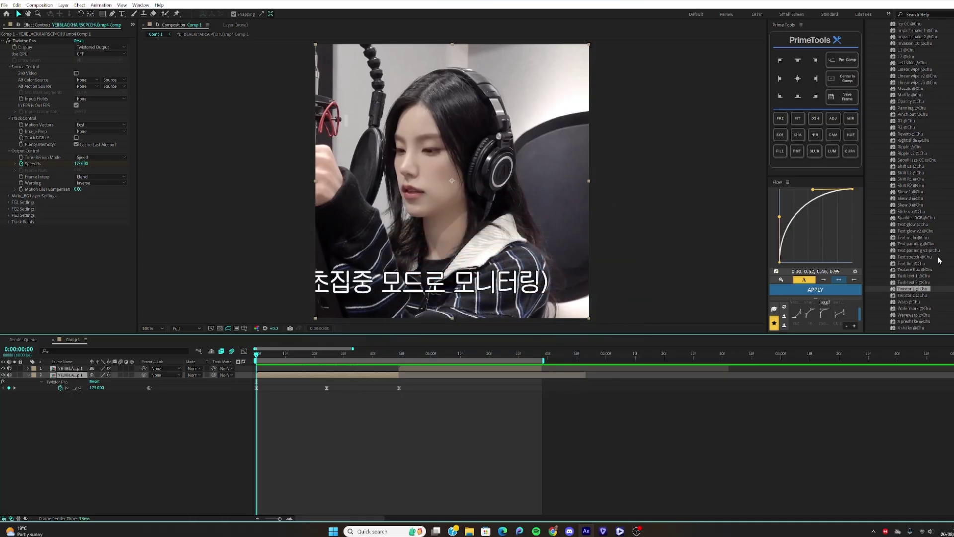
scroll(940, 264, down, 4)
click(907, 274)
drag(767, 298, 300, 376)
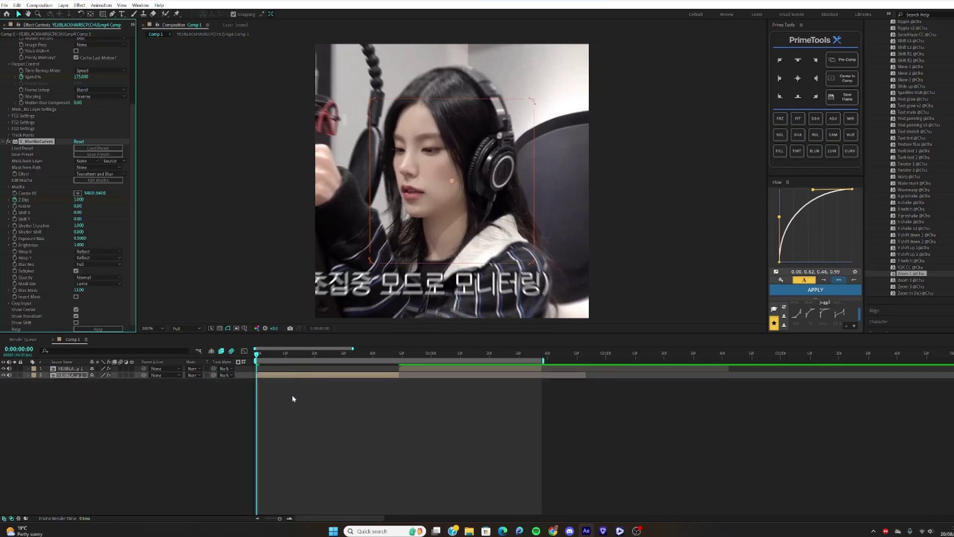
Step: Spread the S_BlurMoCurves Z Dist keyframes over the full length of the first clip and preview the zoom
drag(256, 403, 400, 404)
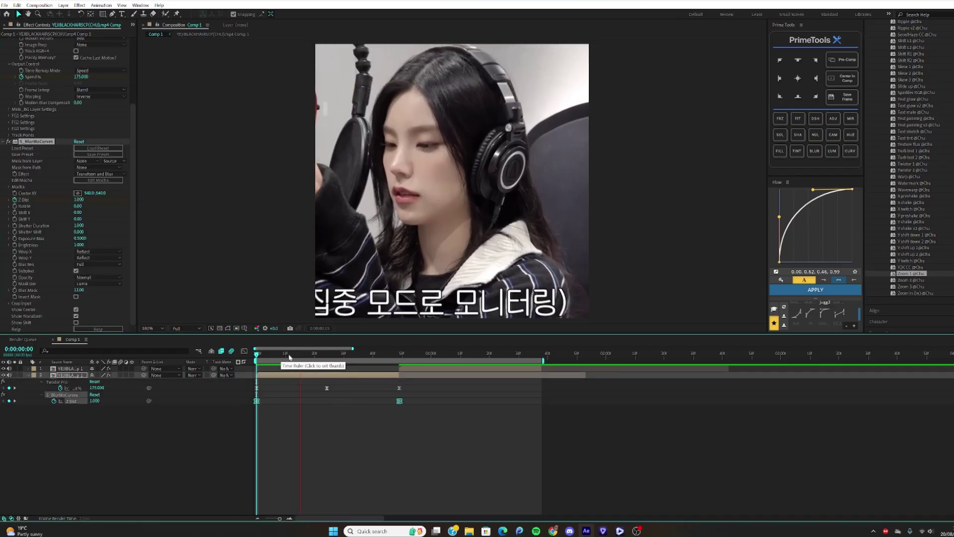
key(space)
key(space)
Step: At 0:00:00:30, shift the vertical center of S_BlurMoCurves on the first clip to about 283
drag(276, 356, 343, 359)
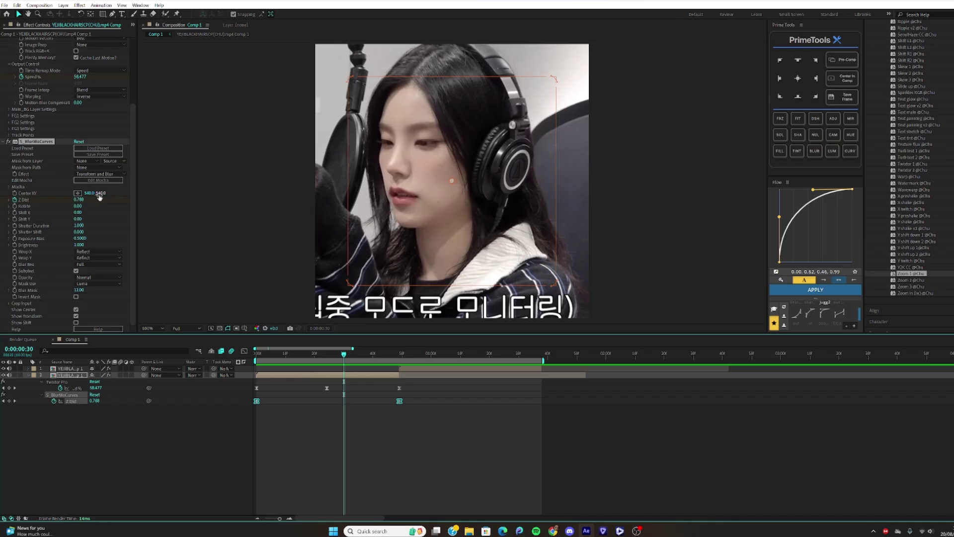
drag(99, 194, 4, 194)
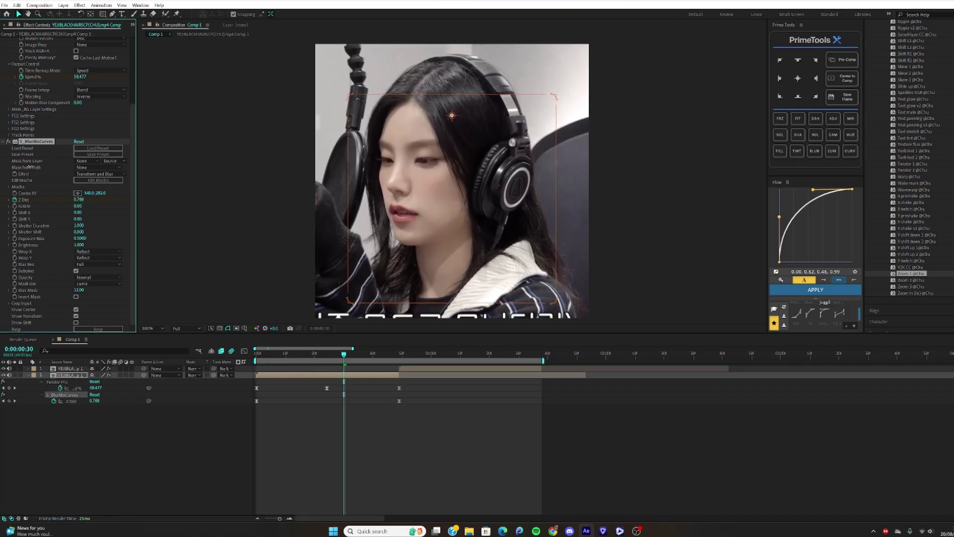
Step: Preview the first clip's zoom and undo the vertical center shift of S_BlurMoCurves
key(space)
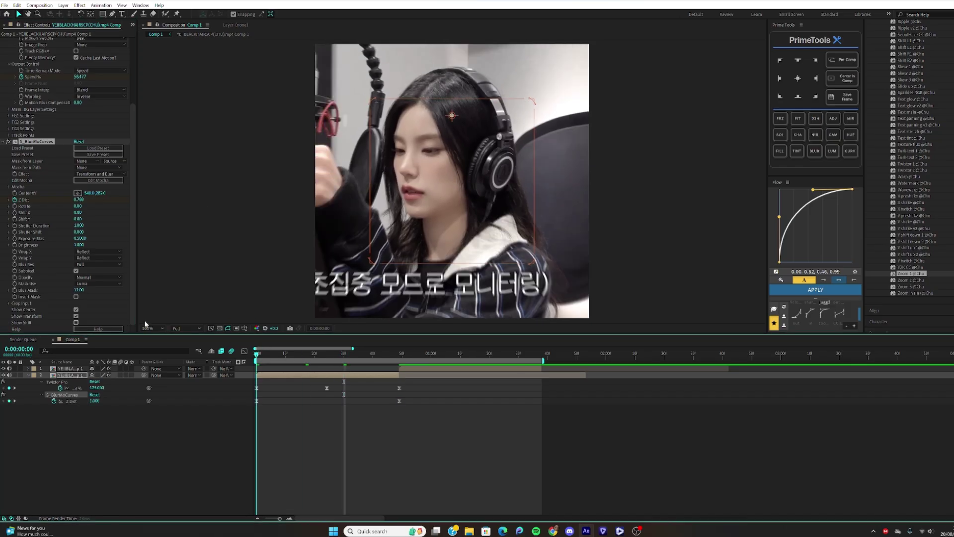
drag(337, 354, 350, 370)
key(ctrl+z)
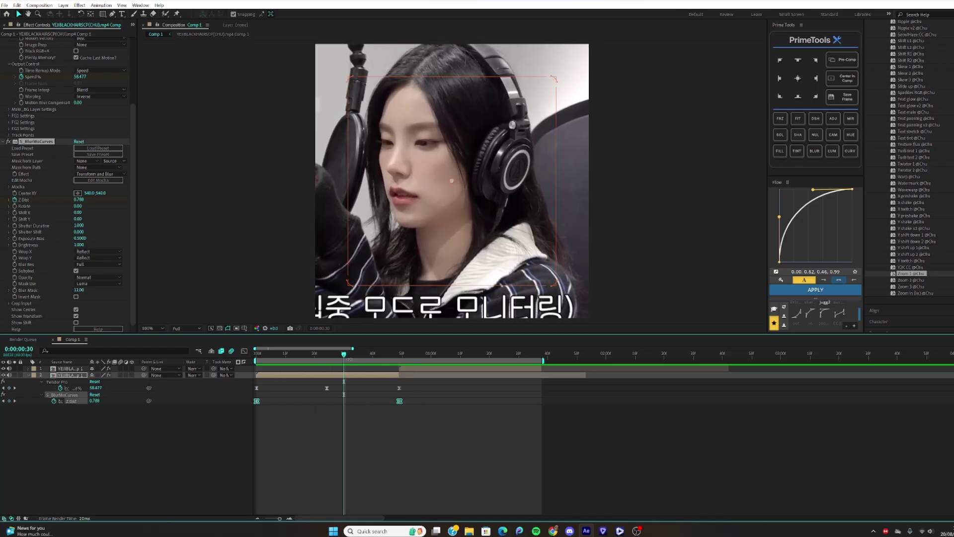
Step: Give the second clip the same S_BlurMoCurves zoom from 0:00:00:49, show its keyframes, and preview from the composition start
drag(358, 357, 403, 362)
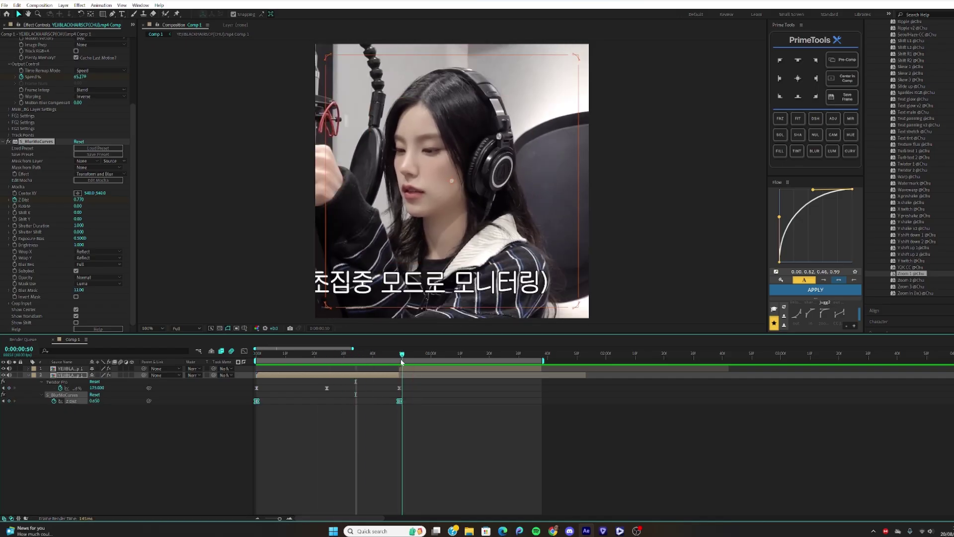
key(ctrl+shift+d)
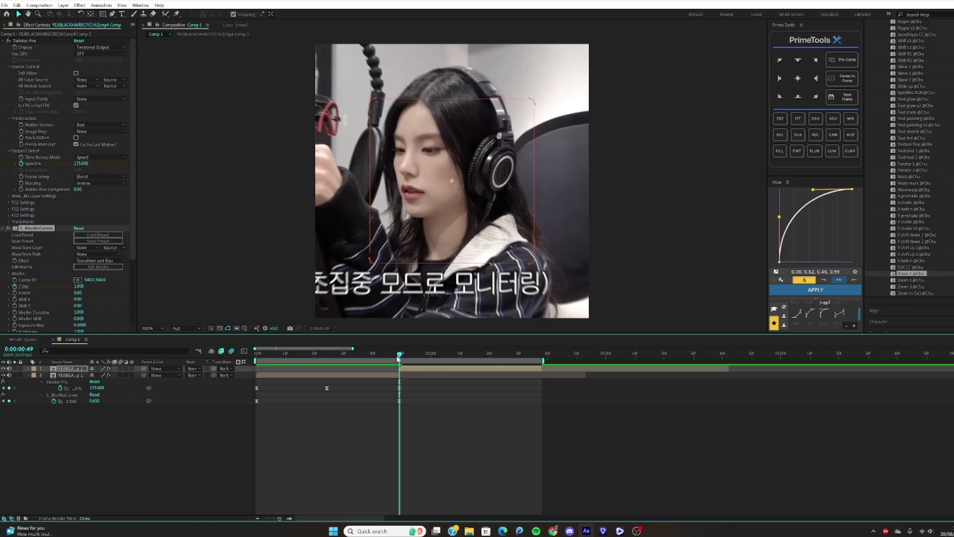
key(u)
drag(398, 358, 333, 360)
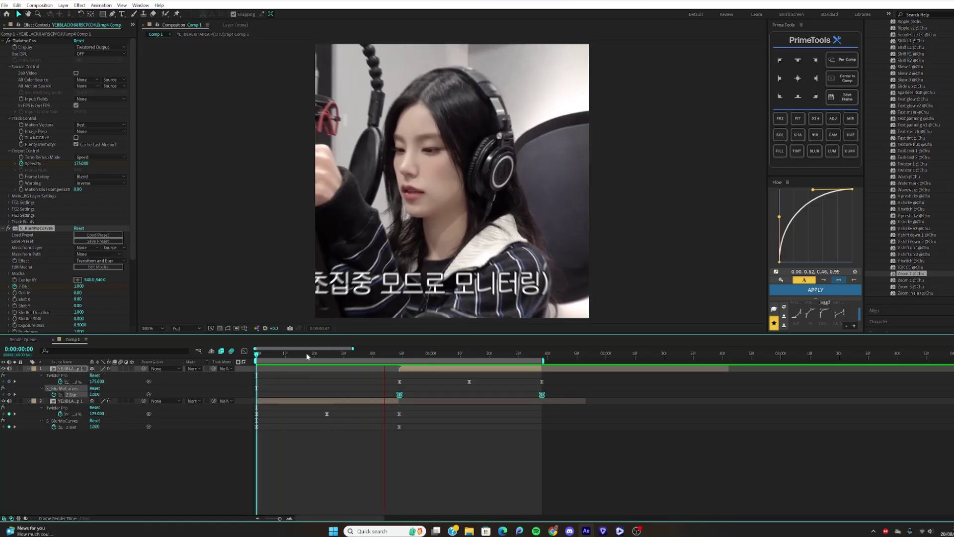
key(space)
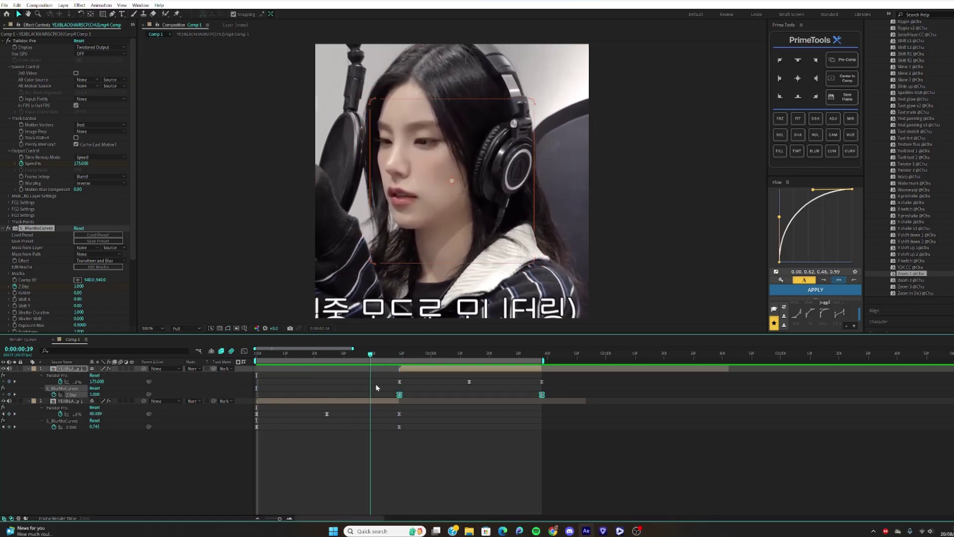
Step: Time-reverse the two Z Dist keyframes on the second clip and preview the transition between the clips
drag(571, 394, 571, 394)
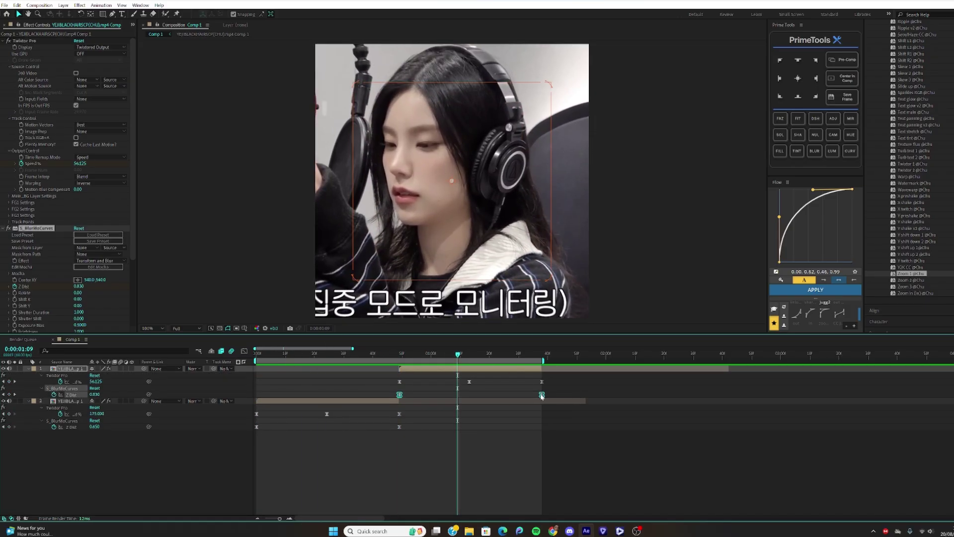
right_click(542, 394)
mouse_move(575, 515)
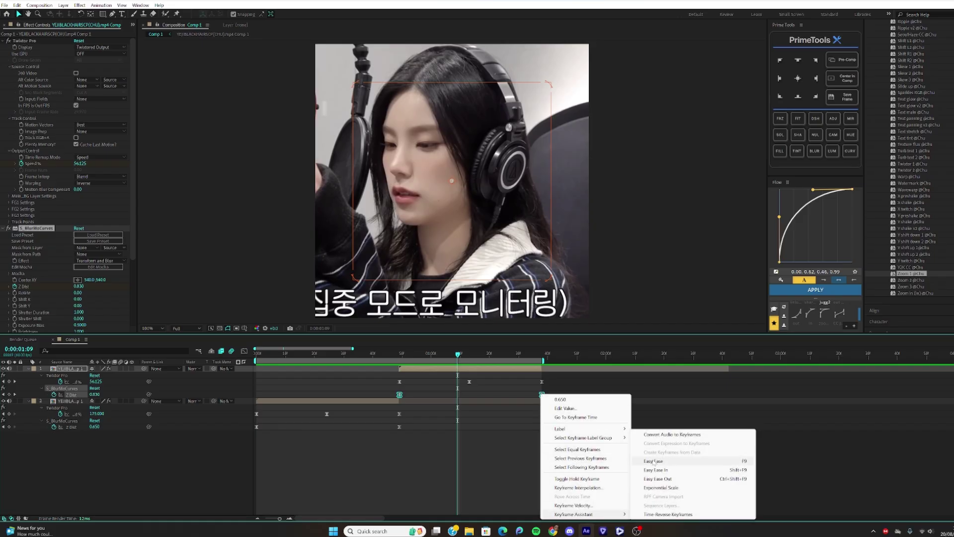
click(662, 514)
drag(457, 354, 376, 357)
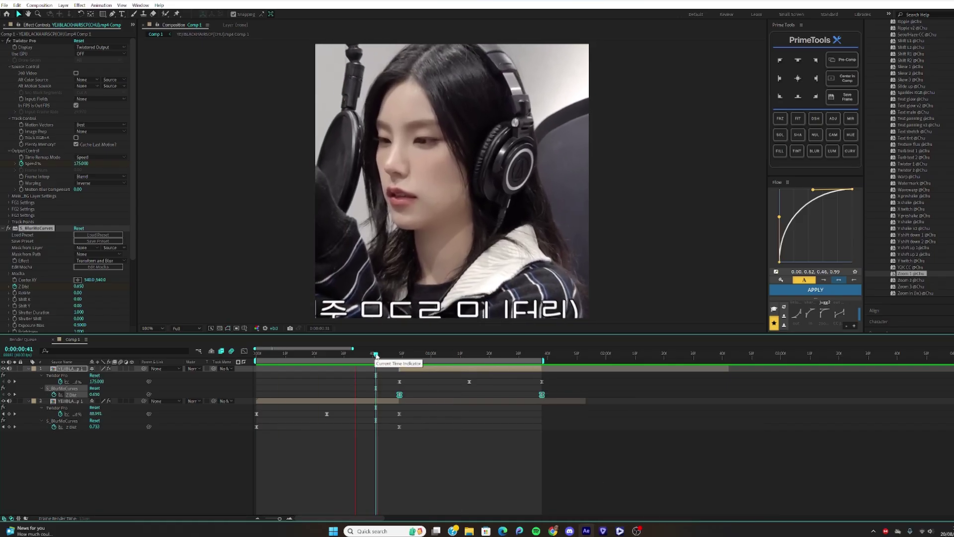
drag(376, 355, 415, 356)
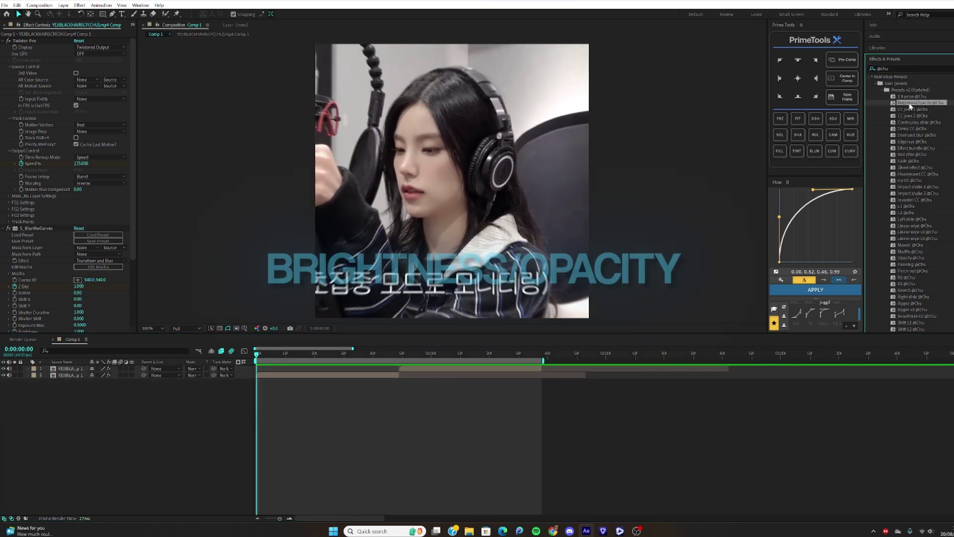
drag(910, 105, 886, 107)
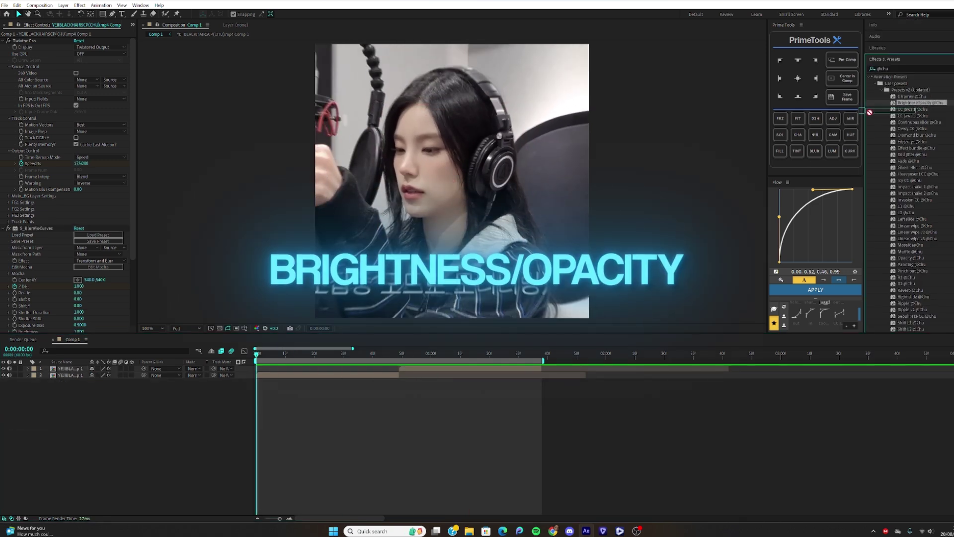
drag(306, 450, 307, 377)
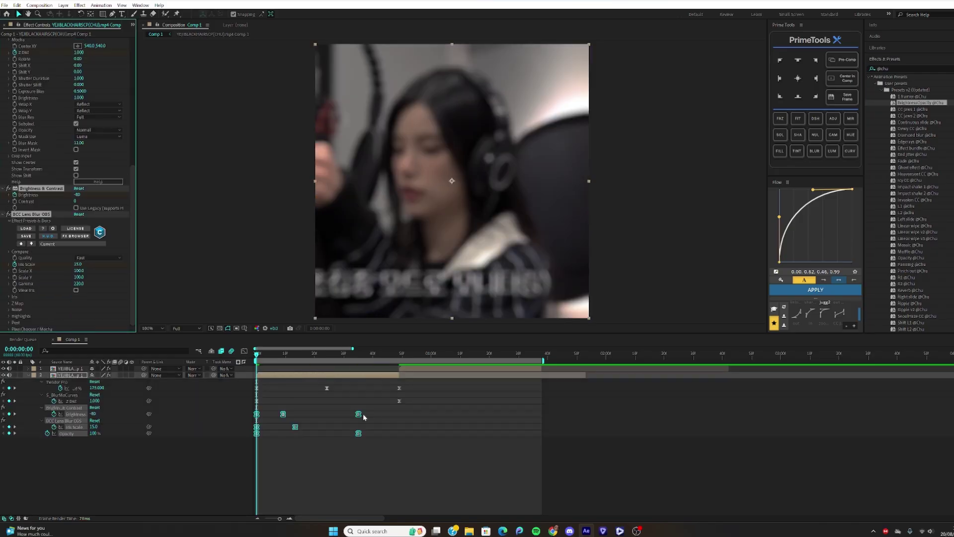
drag(359, 416, 376, 416)
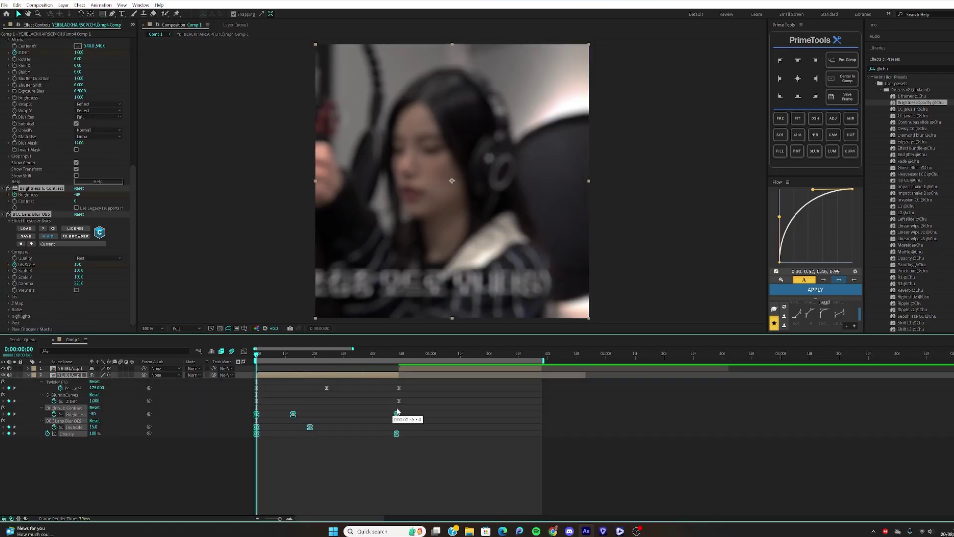
key(space)
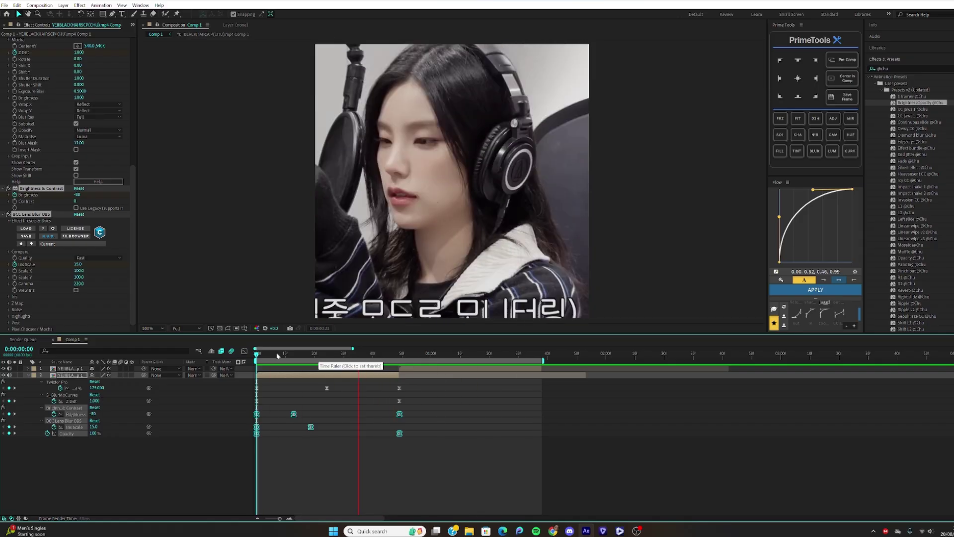
click(398, 356)
key(space)
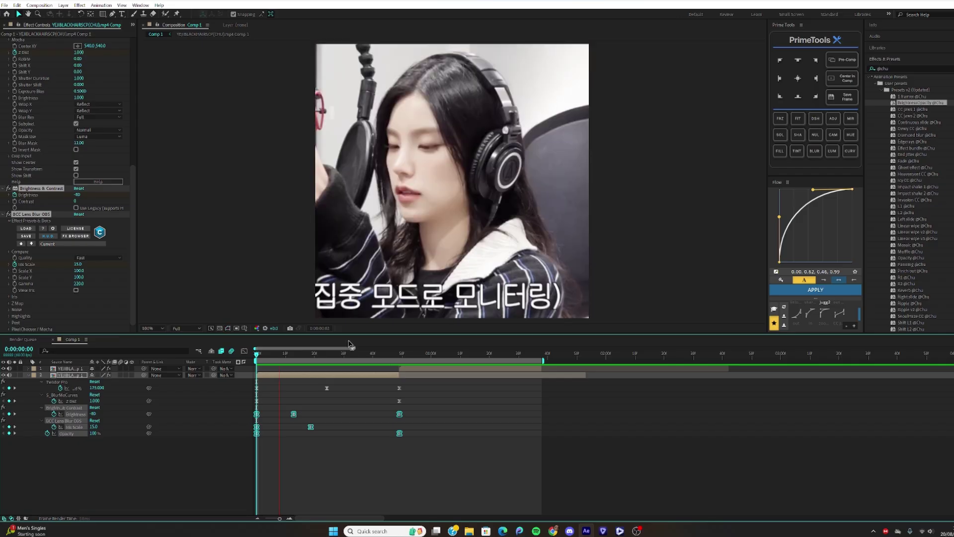
key(ctrl+z)
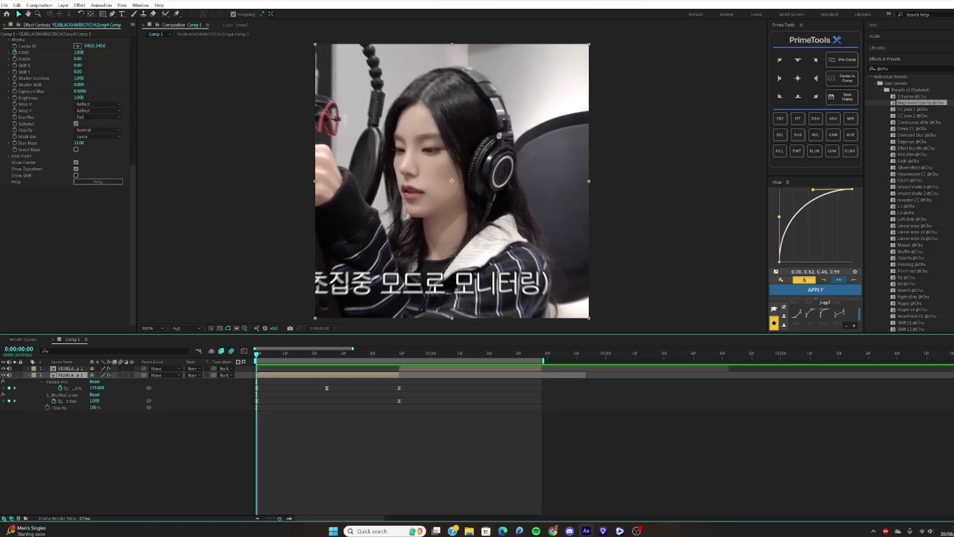
click(912, 110)
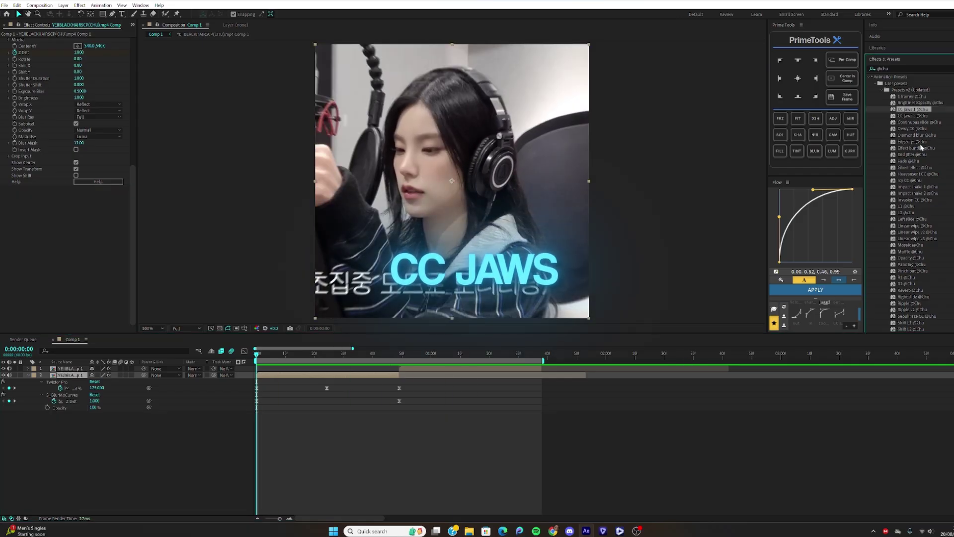
click(781, 135)
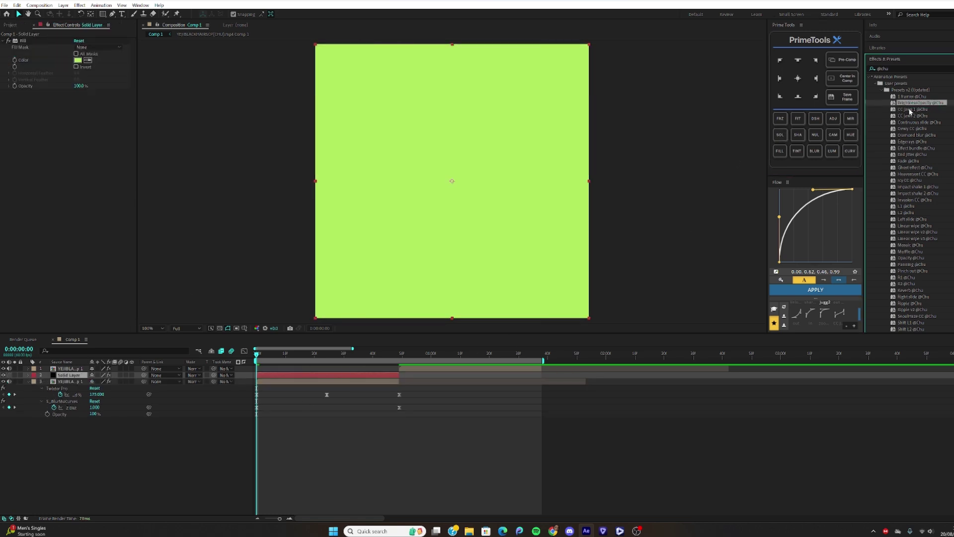
drag(328, 328, 305, 375)
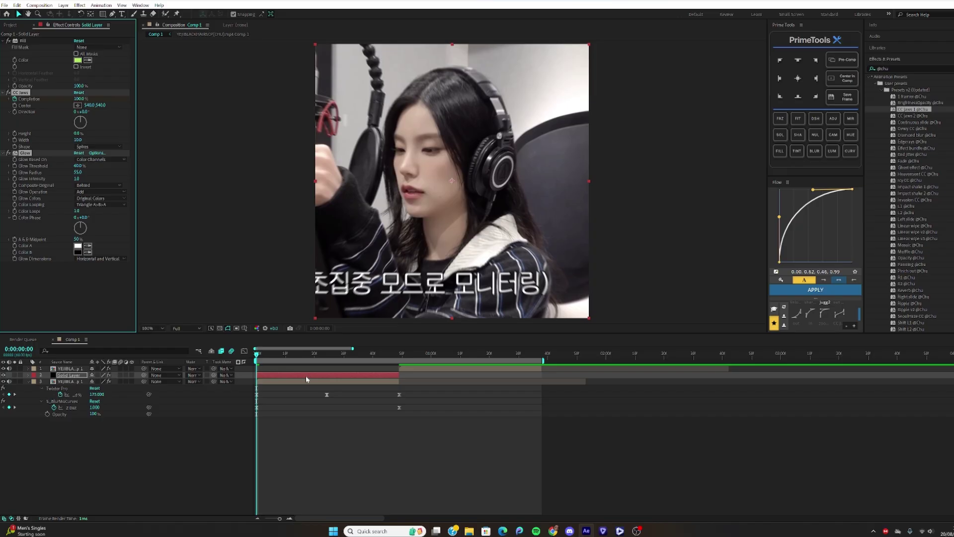
drag(241, 386, 391, 391)
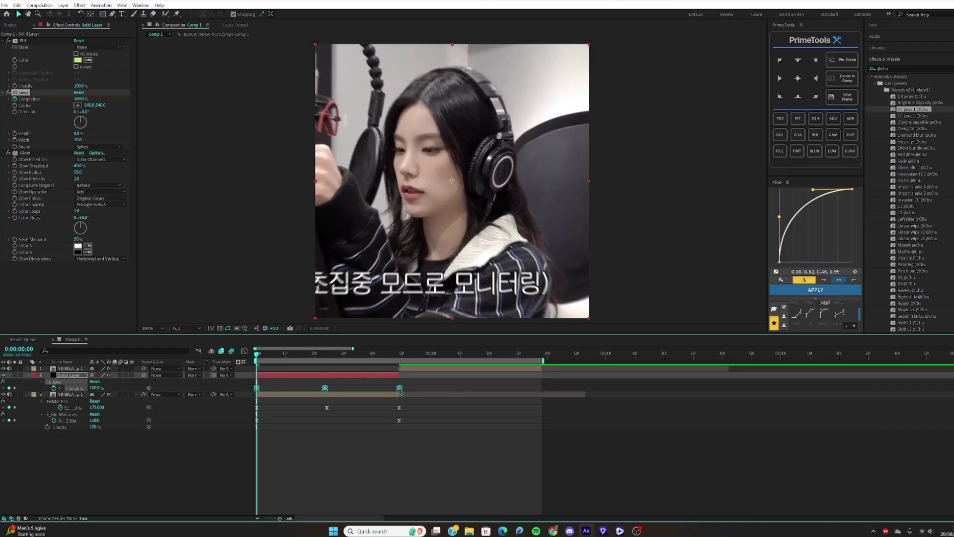
key(space)
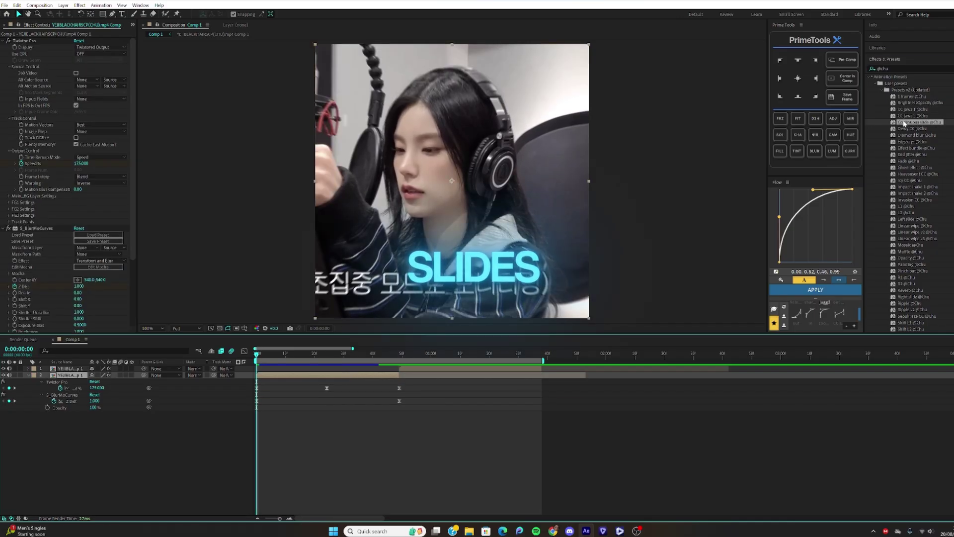
Step: Pre-compose the first clip, moving all attributes into the new composition and adjusting its duration to the layer's time span
key(ctrl+shift+c)
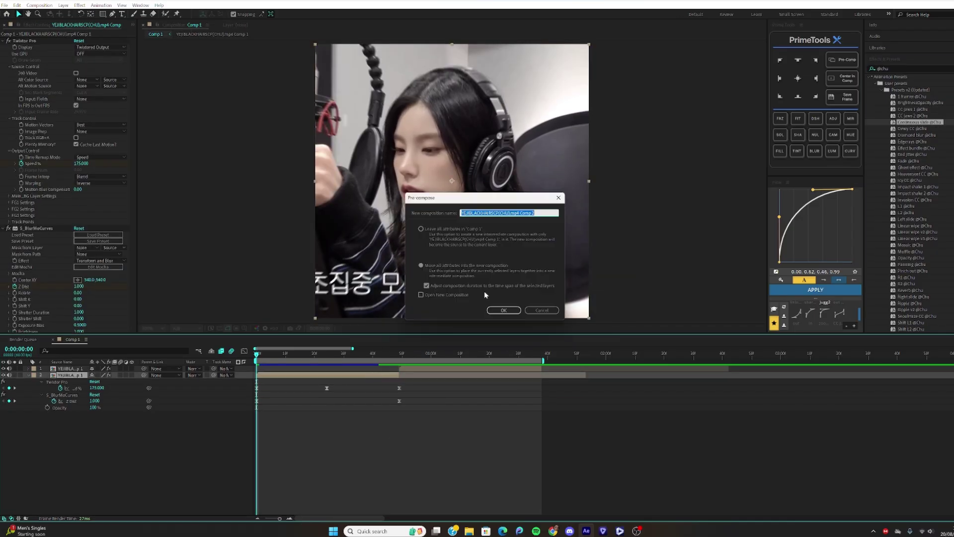
click(504, 310)
drag(316, 377, 283, 377)
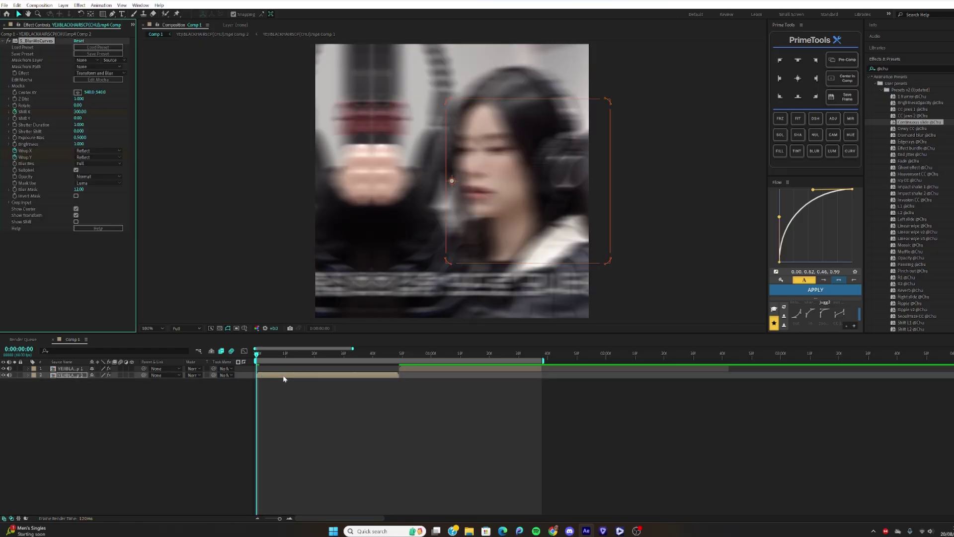
key(space)
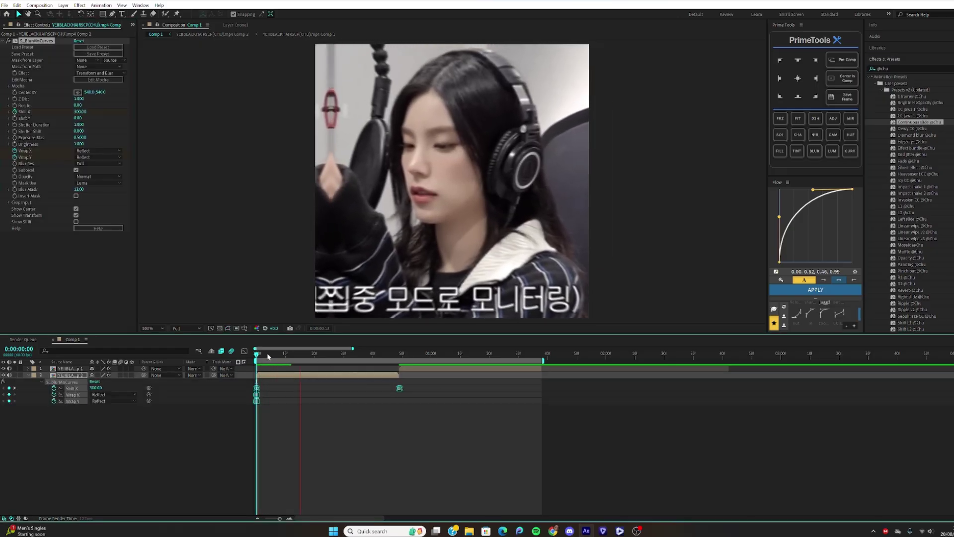
click(318, 355)
Step: Time-reverse the slide's S_BlurMoCurves keyframes, preview the opposite direction, and undo the slide preset
right_click(257, 402)
mouse_move(293, 395)
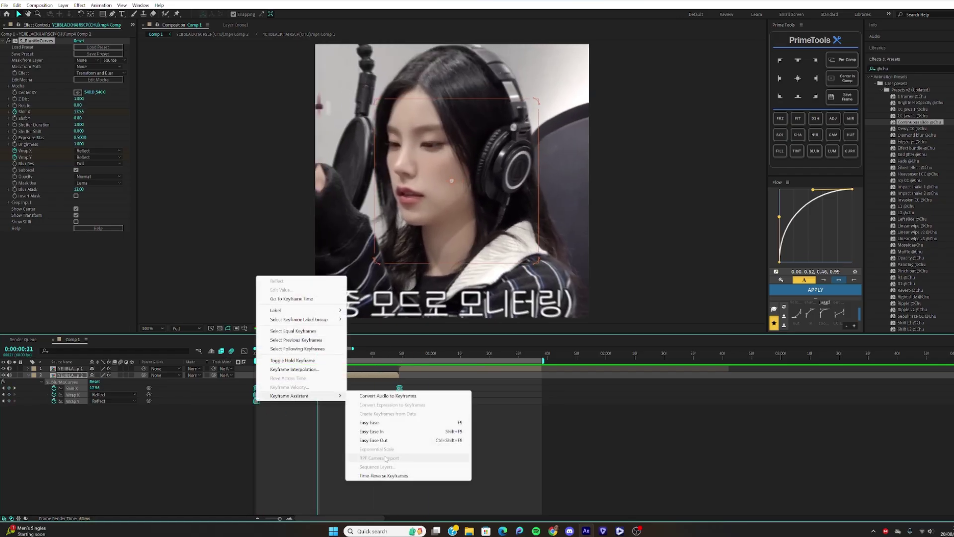
click(378, 476)
drag(308, 355, 249, 362)
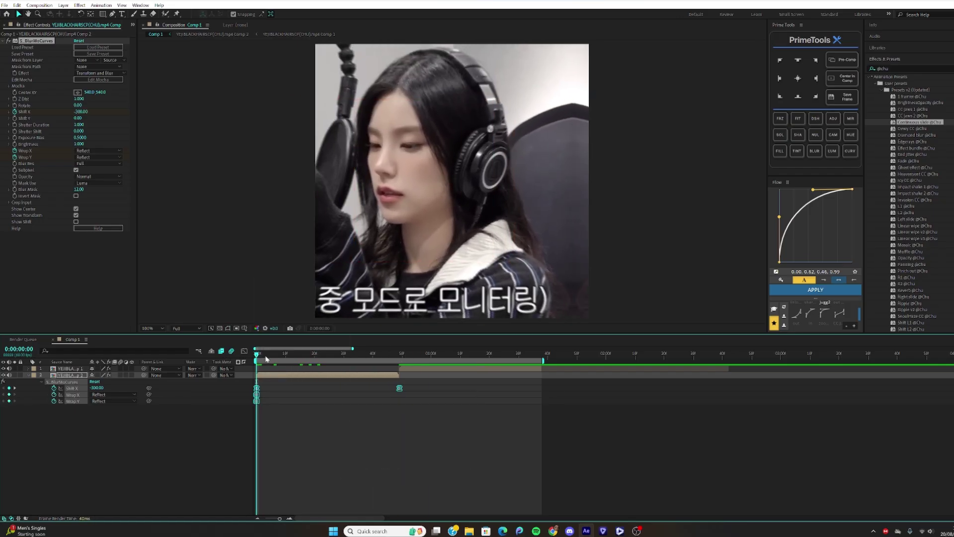
key(space)
key(space)
key(ctrl+z)
key(ctrl+z)
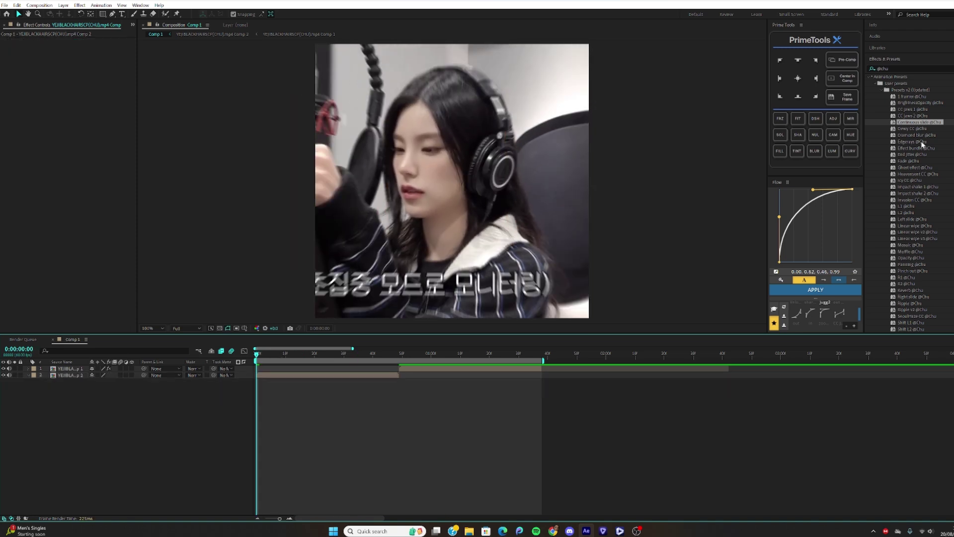
click(913, 128)
click(301, 375)
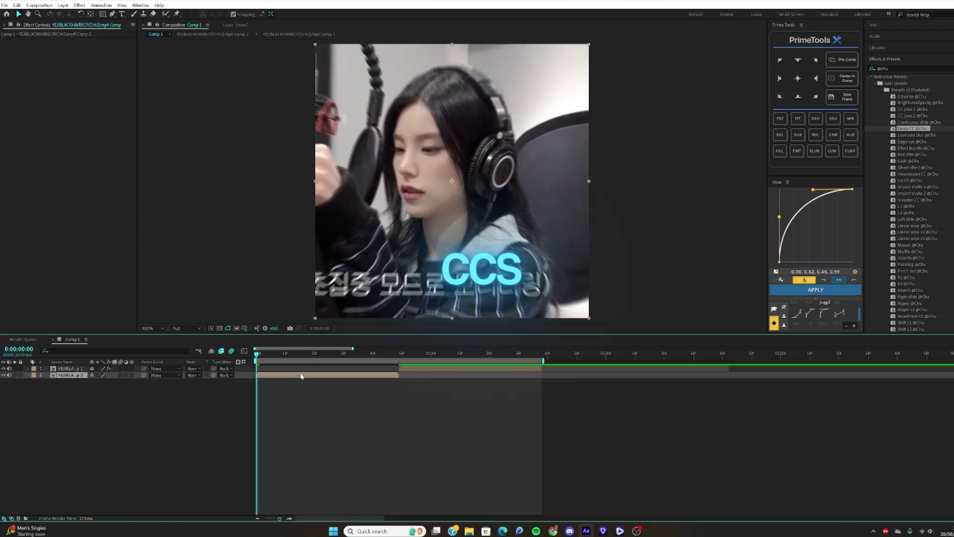
key(ctrl+alt+y)
drag(913, 128, 277, 365)
key(ctrl+z)
click(279, 374)
key(Delete)
click(293, 375)
drag(926, 138, 257, 363)
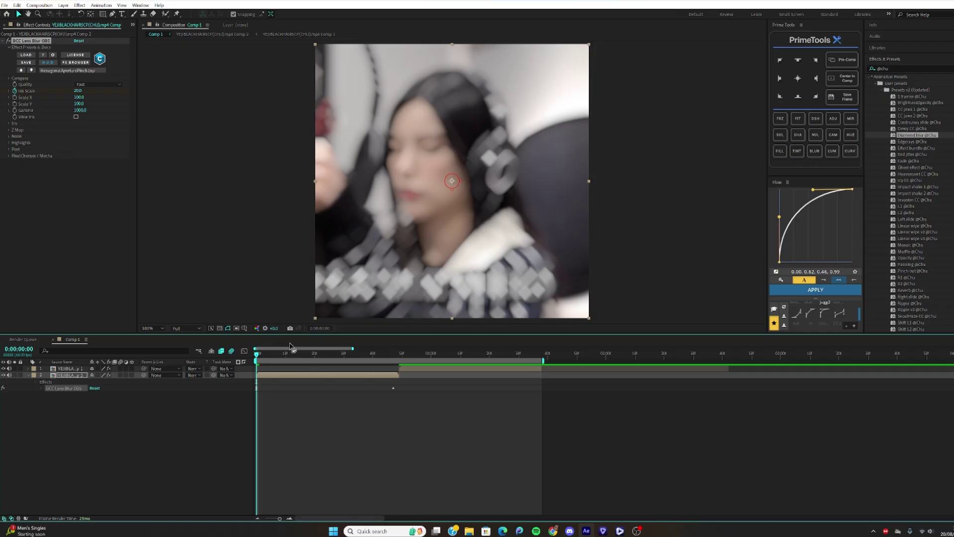
key(Home)
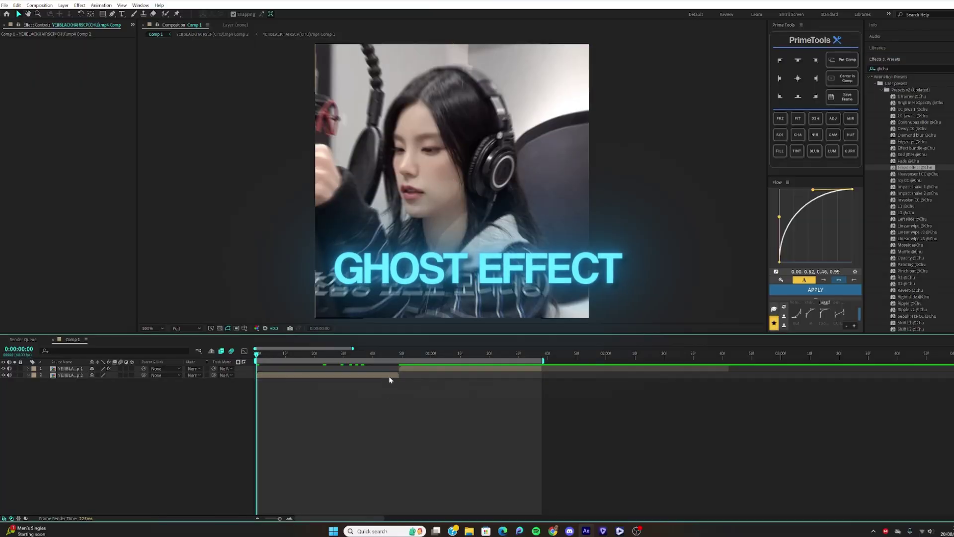
key(ctrl+d)
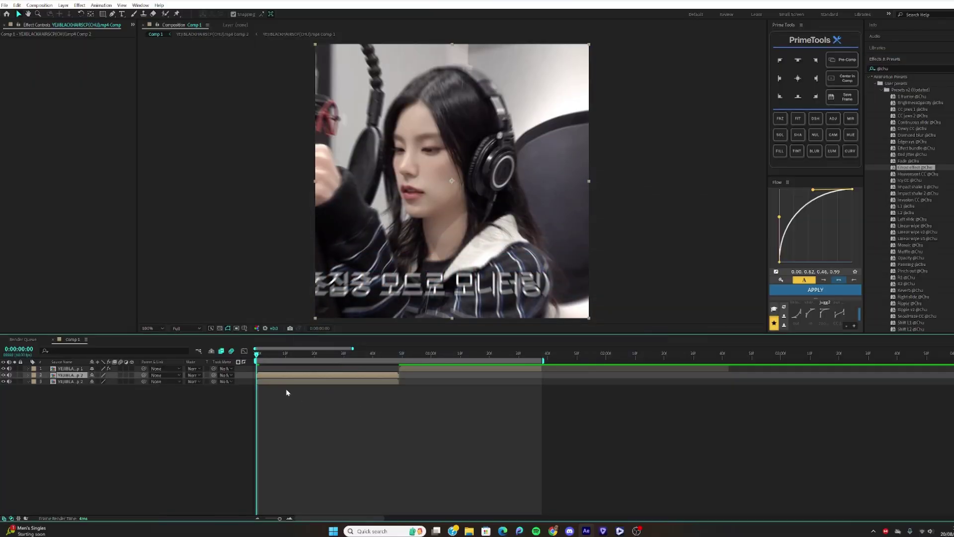
drag(904, 168, 284, 379)
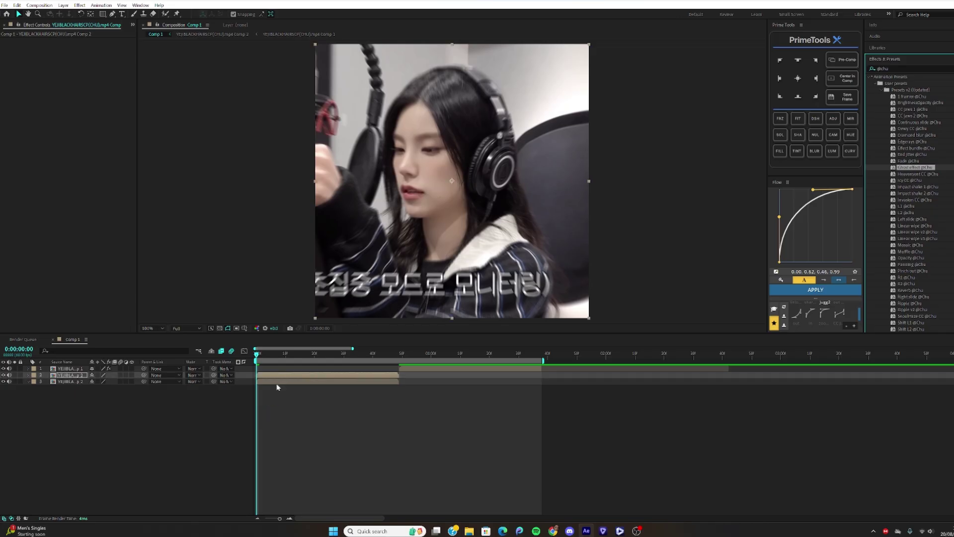
key(space)
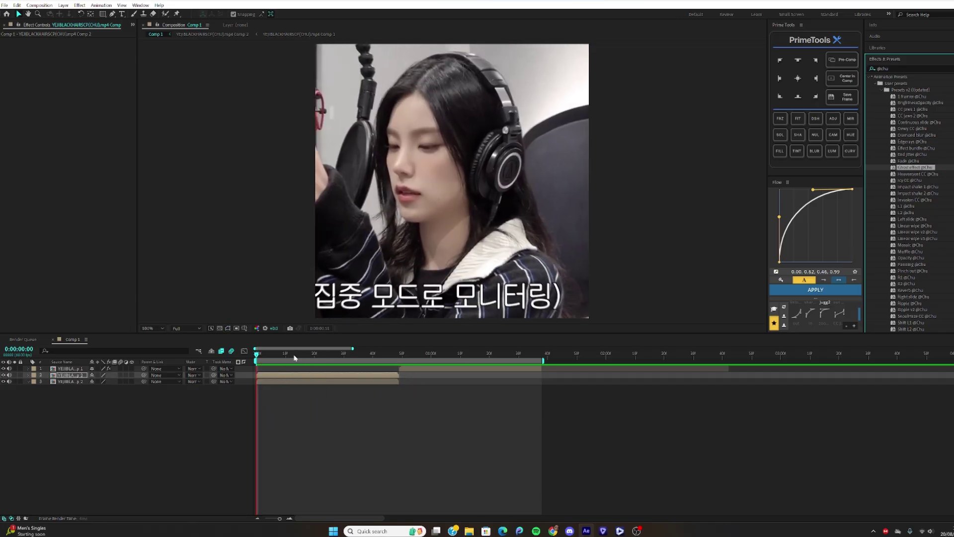
click(328, 358)
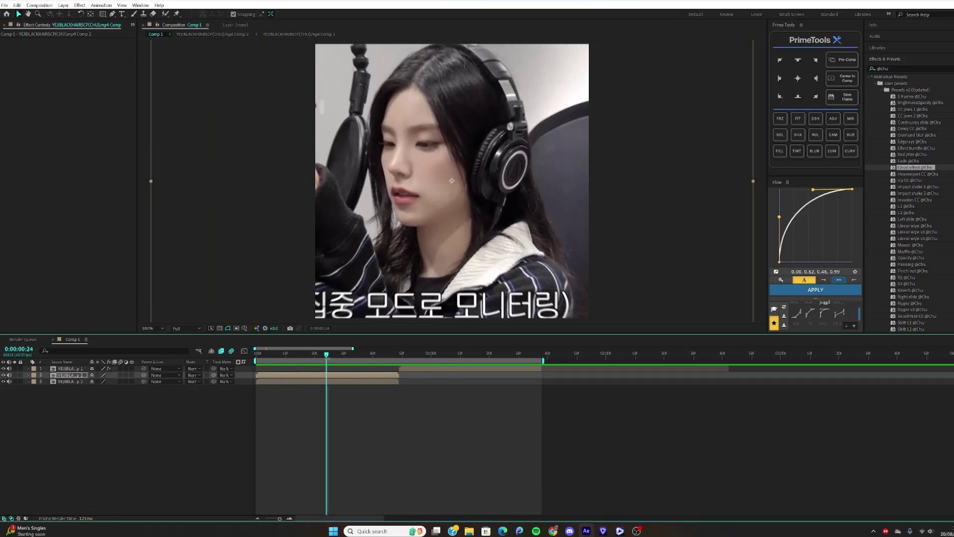
key(u)
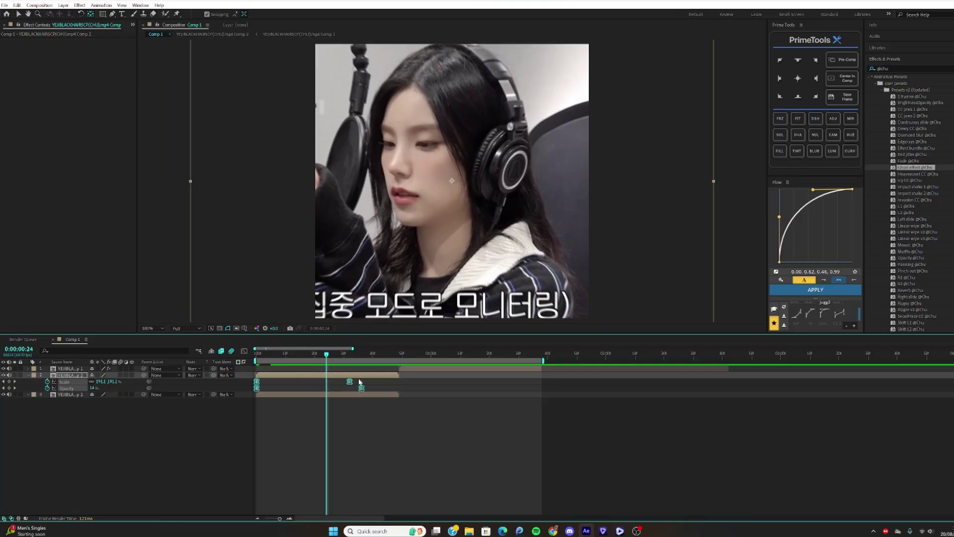
Step: Move the ghost copy's ending Scale and Opacity keyframes earlier, preview the shorter effect, and delete the duplicate layer
key(space)
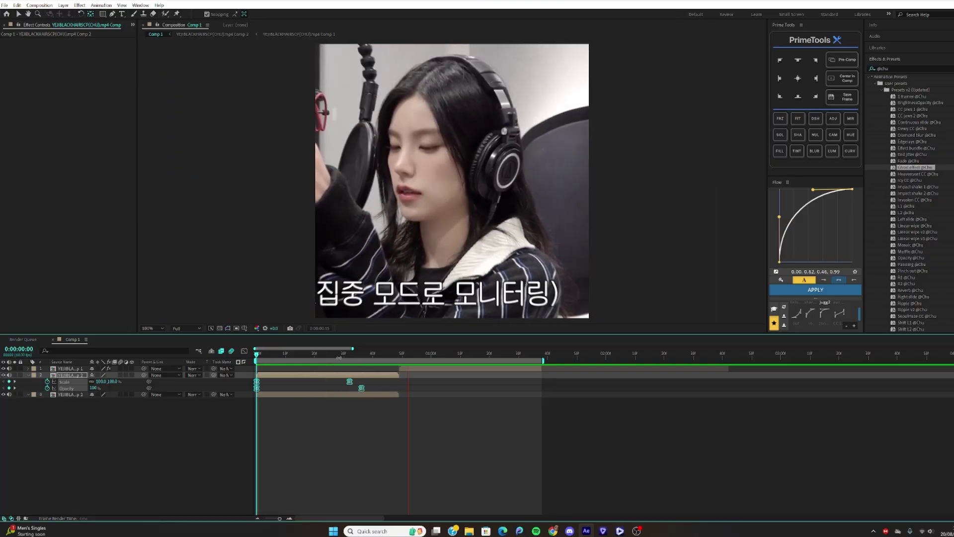
key(space)
key(ctrl+z)
drag(264, 359, 257, 358)
key(space)
drag(362, 357, 295, 375)
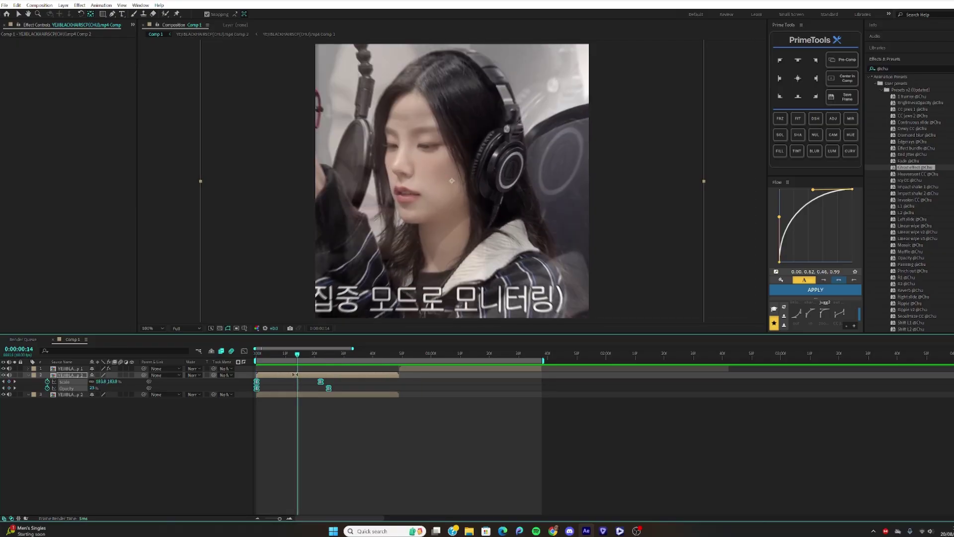
click(293, 373)
key(Delete)
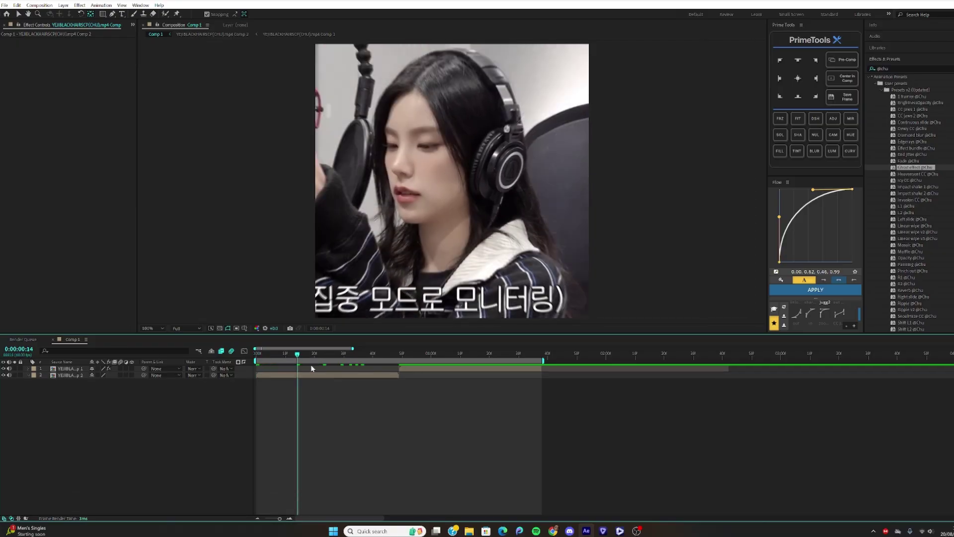
drag(254, 366, 255, 374)
click(257, 375)
click(903, 188)
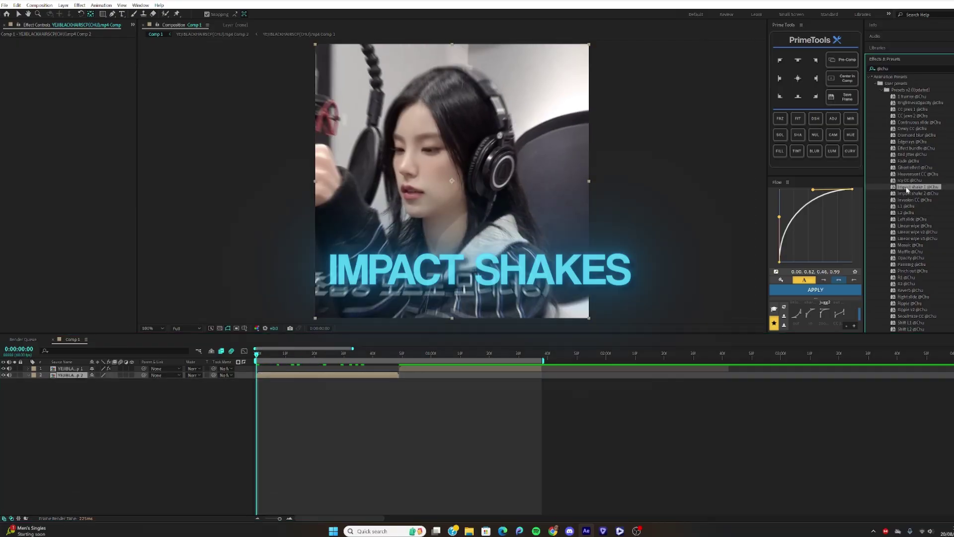
drag(453, 328, 319, 376)
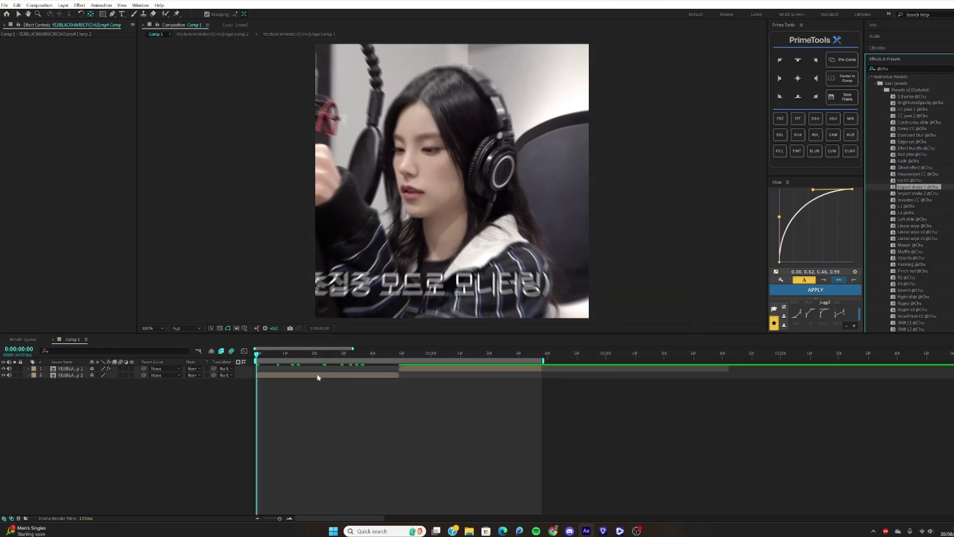
drag(254, 386, 377, 393)
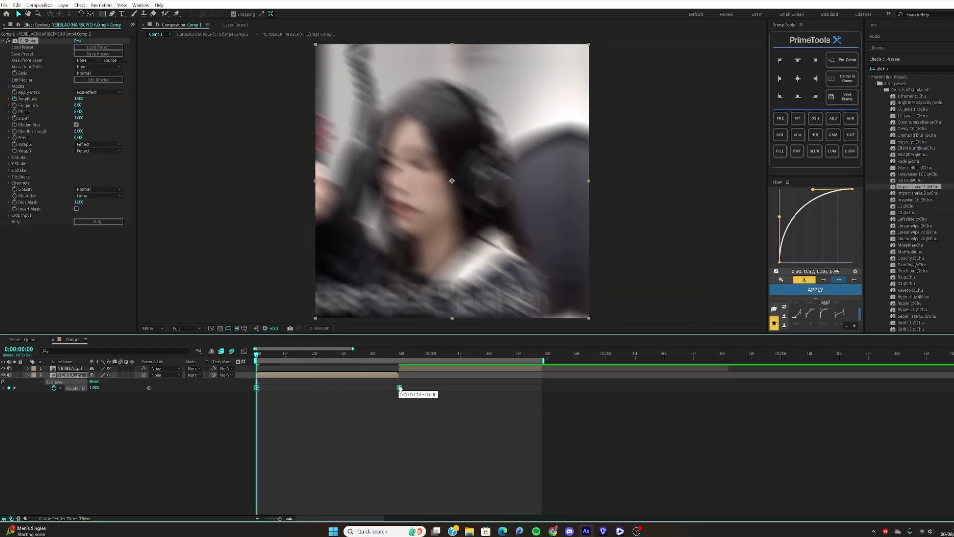
key(space)
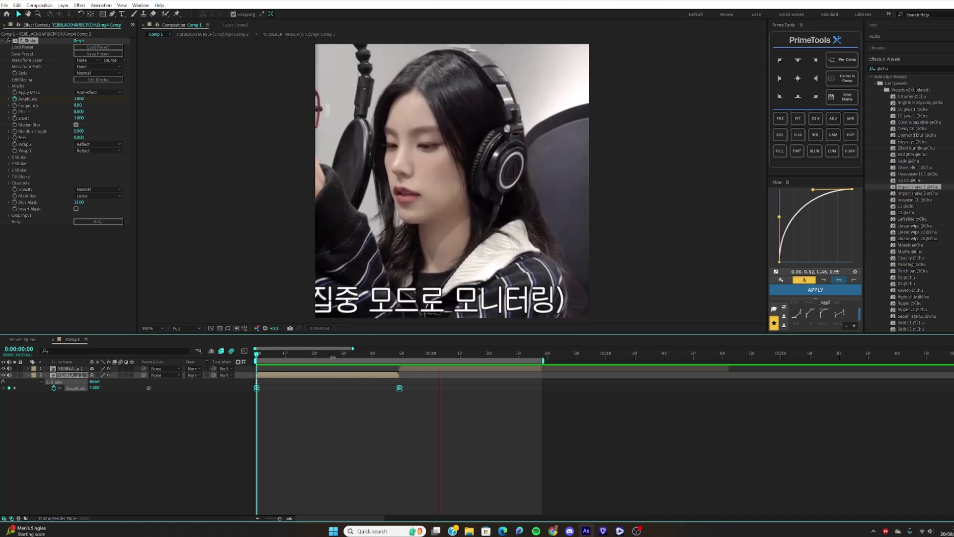
Step: Shorten the shake by moving its ending Amplitude keyframe toward the middle of the clip, preview it, and undo the shake preset
drag(399, 387, 320, 387)
key(space)
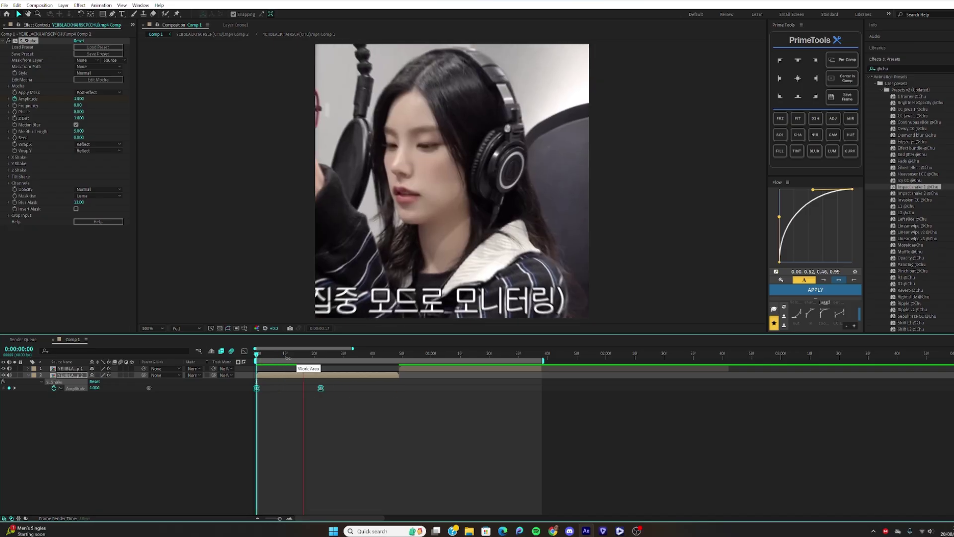
key(ctrl+z)
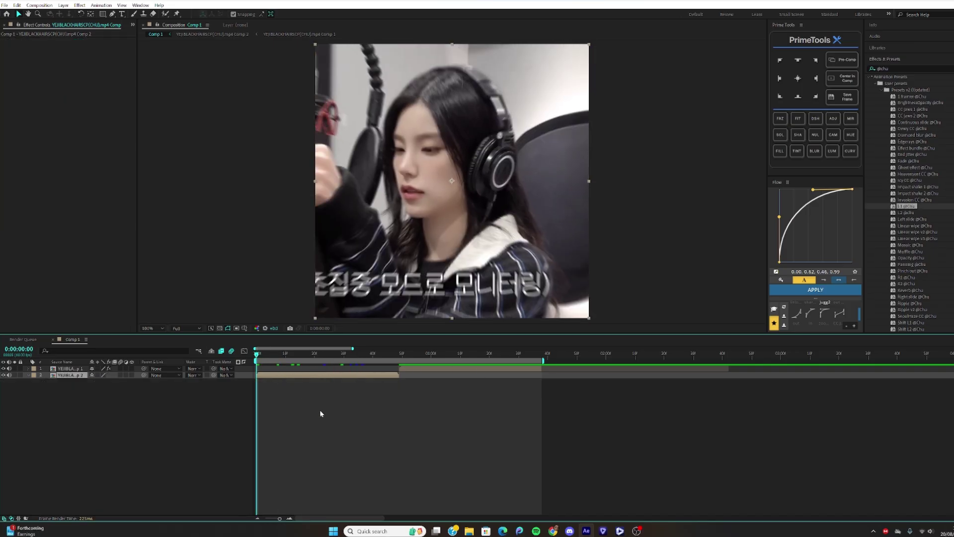
click(320, 409)
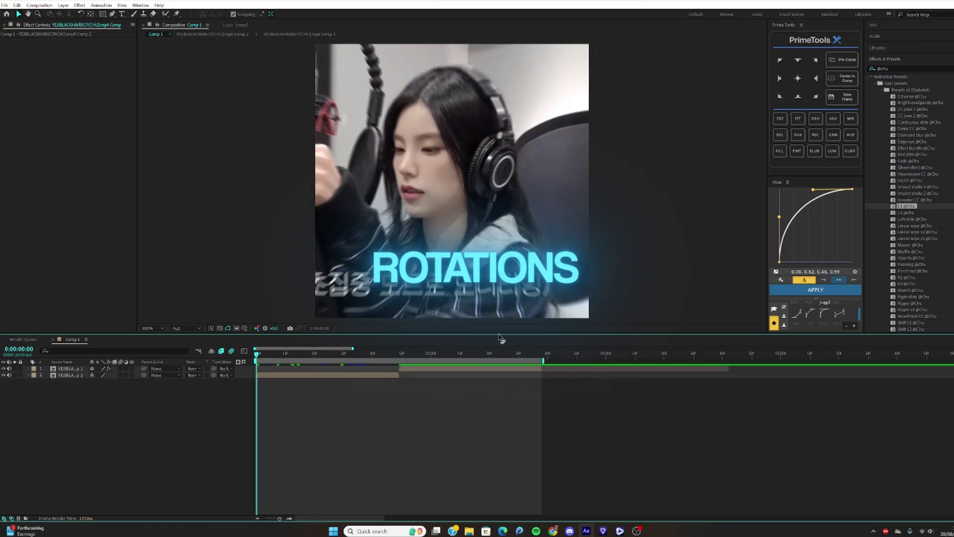
drag(908, 207, 517, 379)
drag(347, 381, 348, 375)
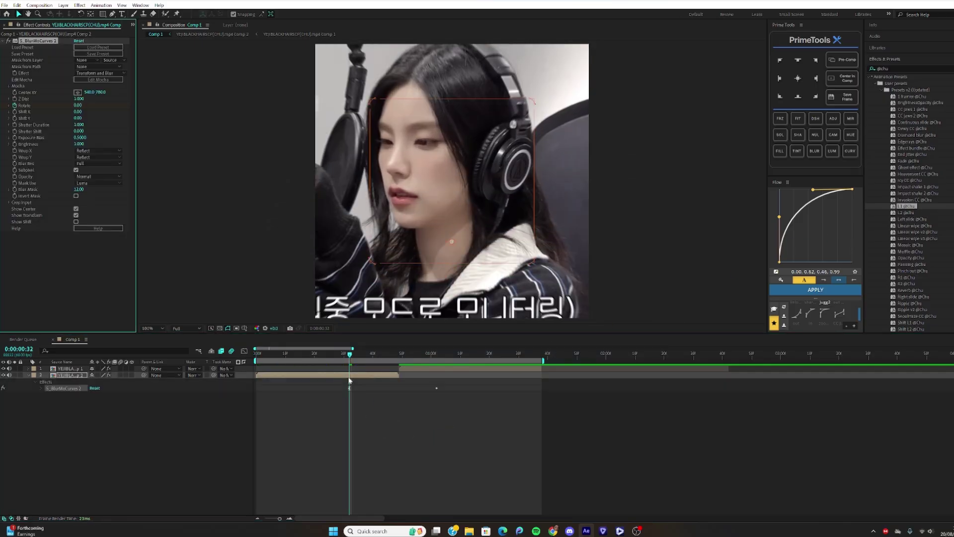
drag(453, 385, 337, 392)
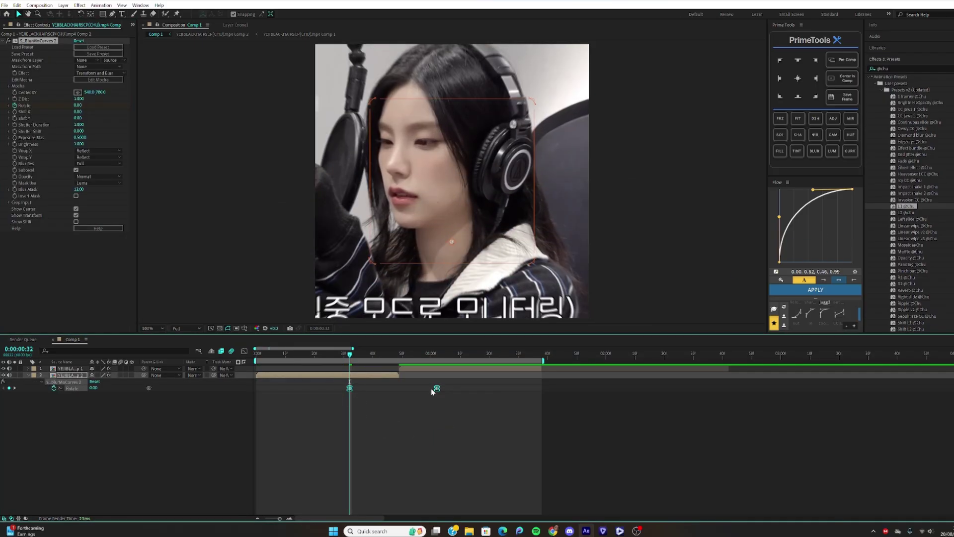
drag(431, 389, 400, 390)
drag(259, 396, 254, 395)
drag(279, 355, 256, 355)
key(space)
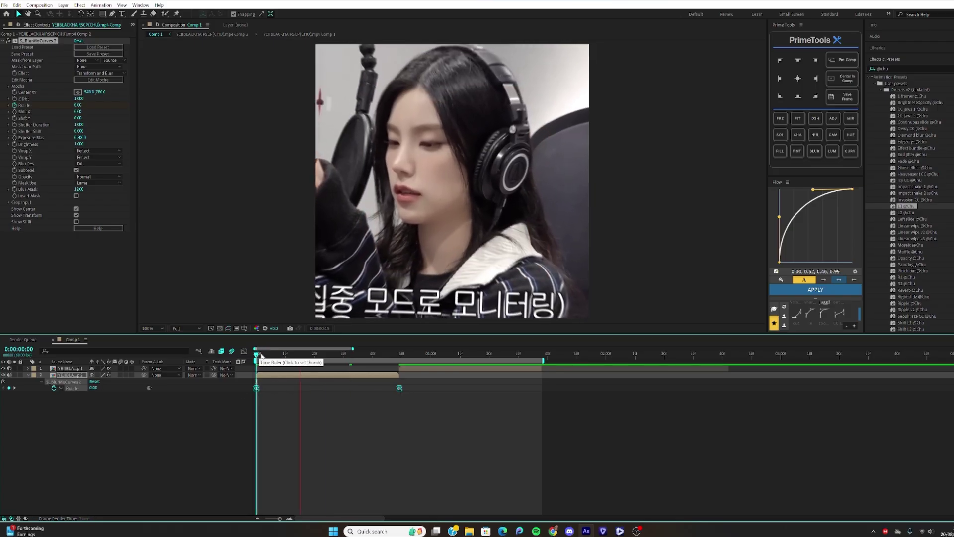
drag(403, 358, 400, 355)
click(413, 369)
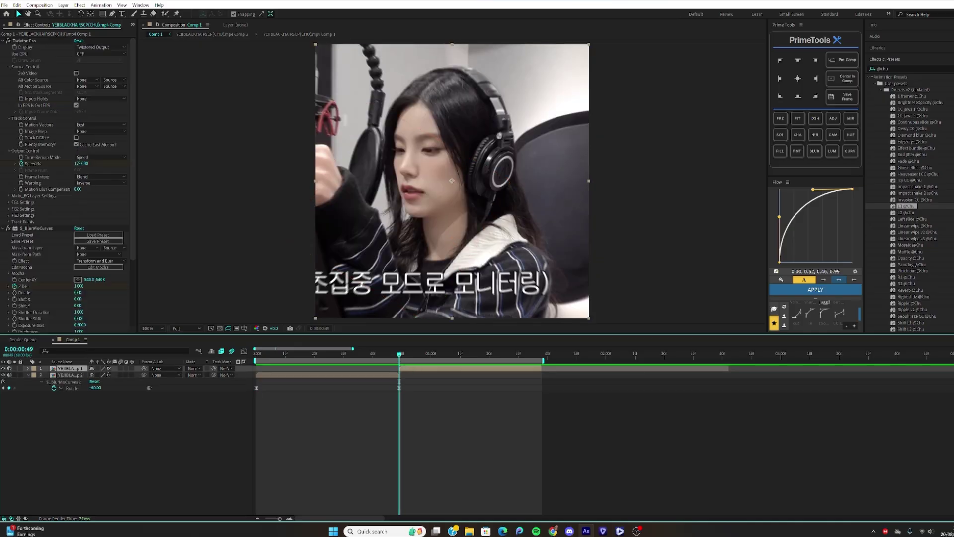
drag(911, 214, 487, 359)
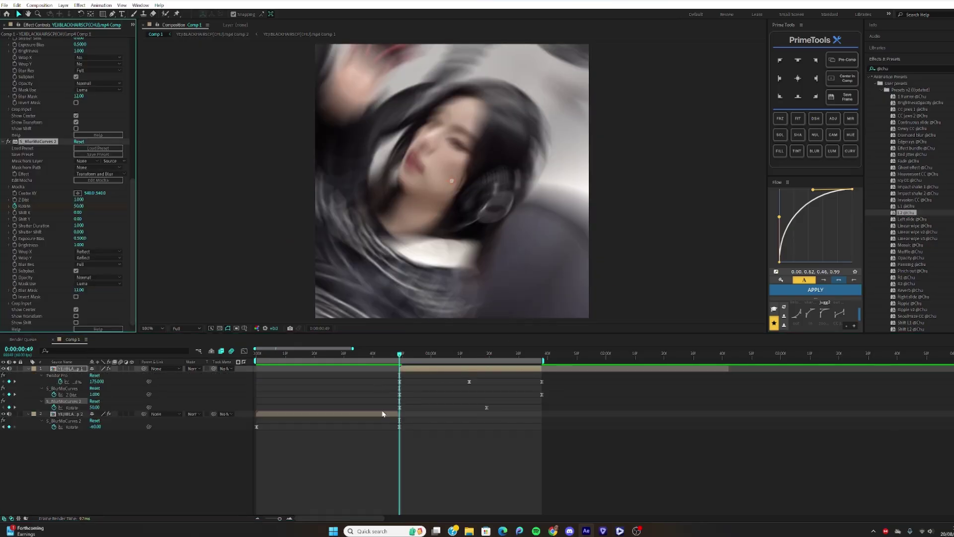
drag(378, 403, 509, 409)
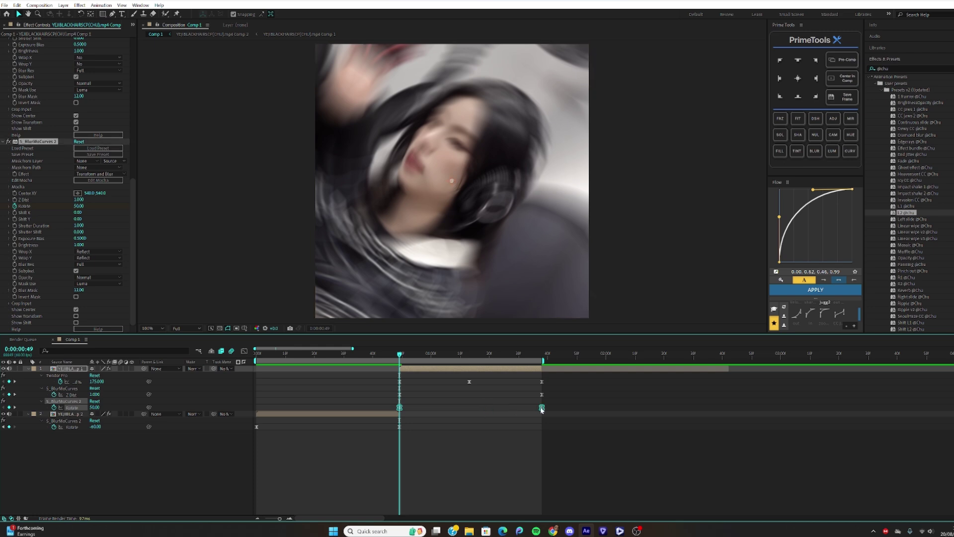
key(space)
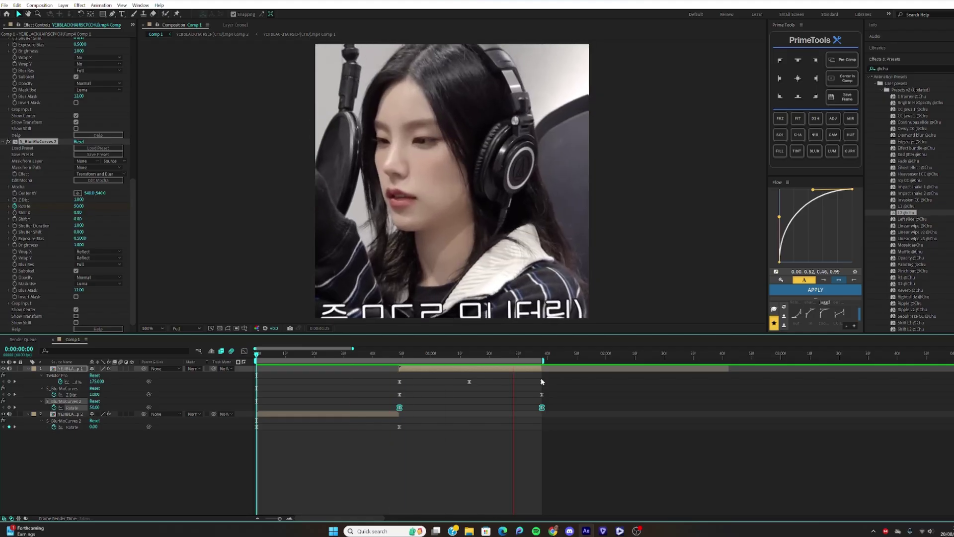
key(space)
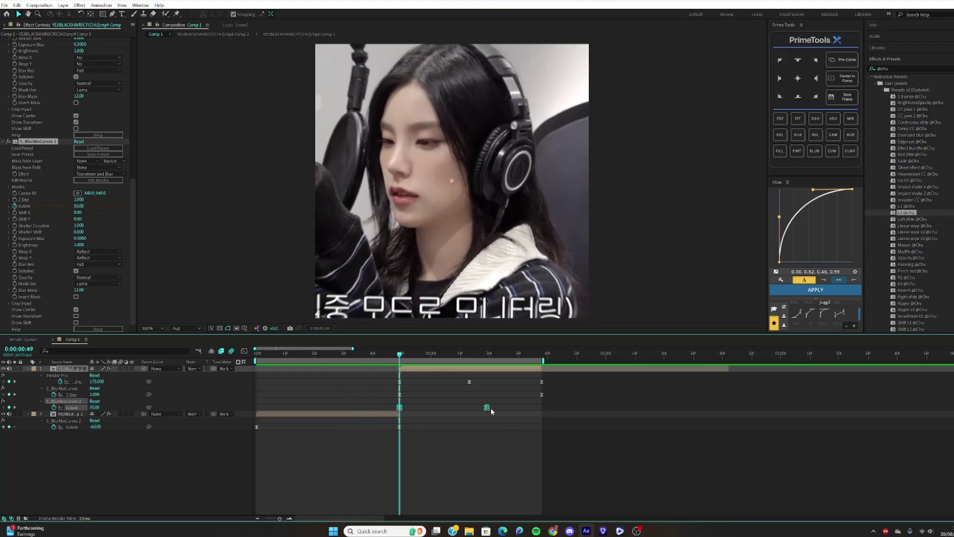
key(k)
key(ctrl+z)
key(Delete)
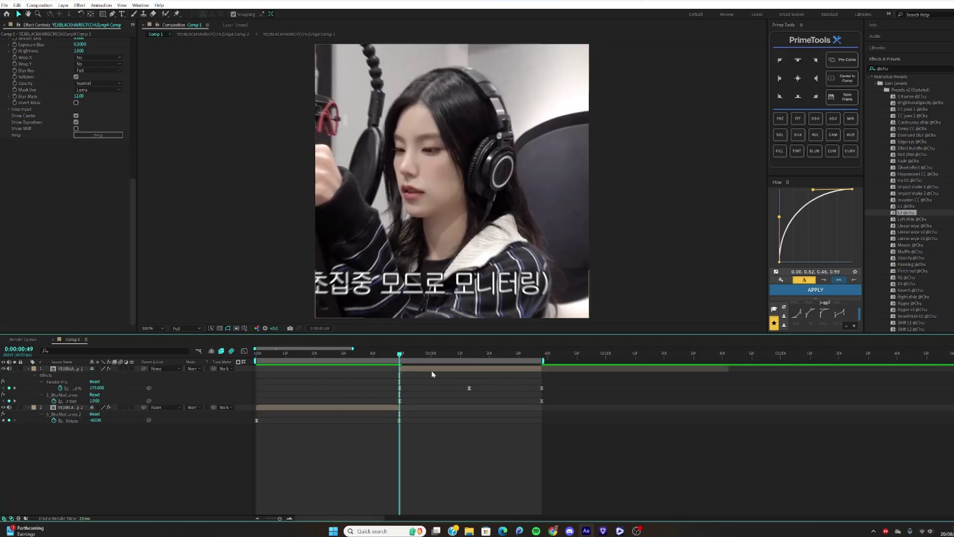
key(ctrl+shift+c)
key(Return)
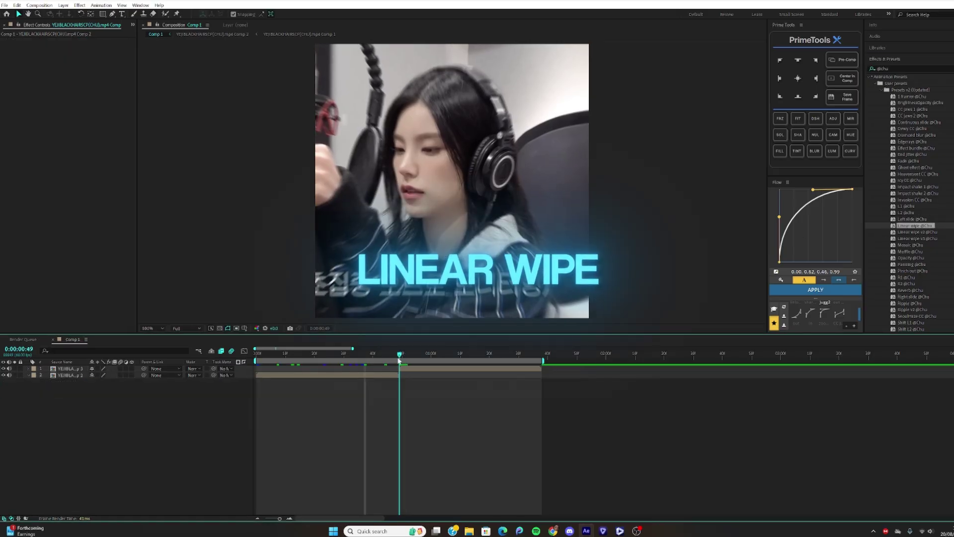
drag(407, 370, 388, 369)
key(ctrl+shift+d)
click(392, 375)
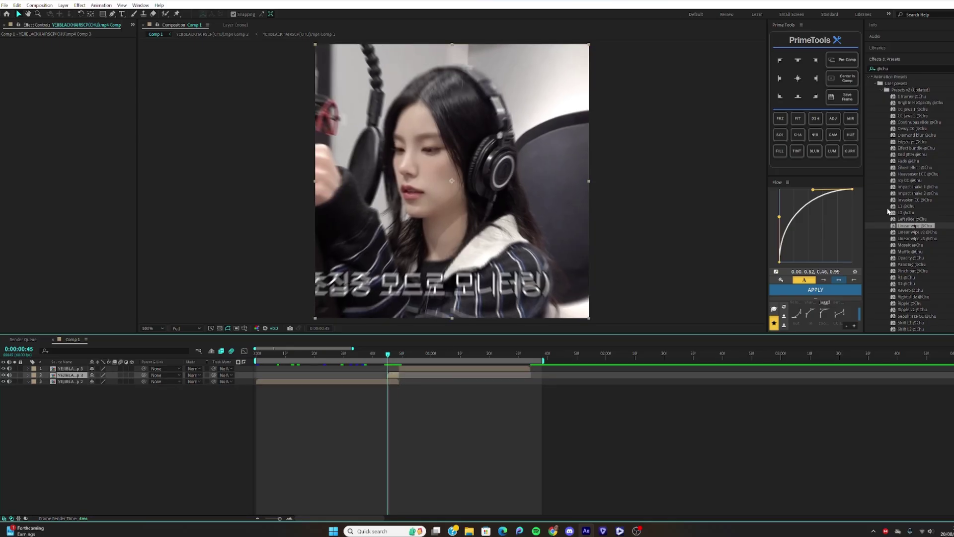
drag(917, 230, 373, 353)
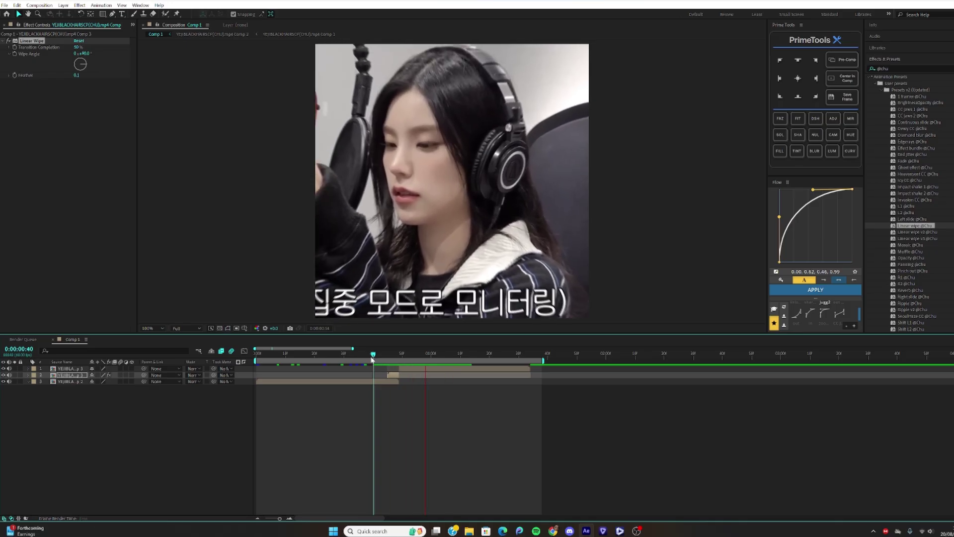
drag(372, 359, 398, 361)
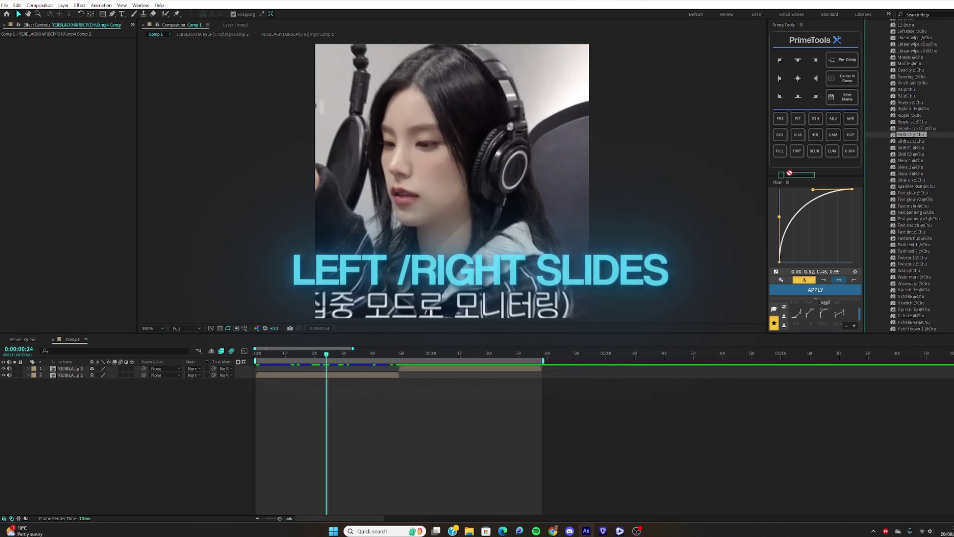
drag(911, 135, 383, 377)
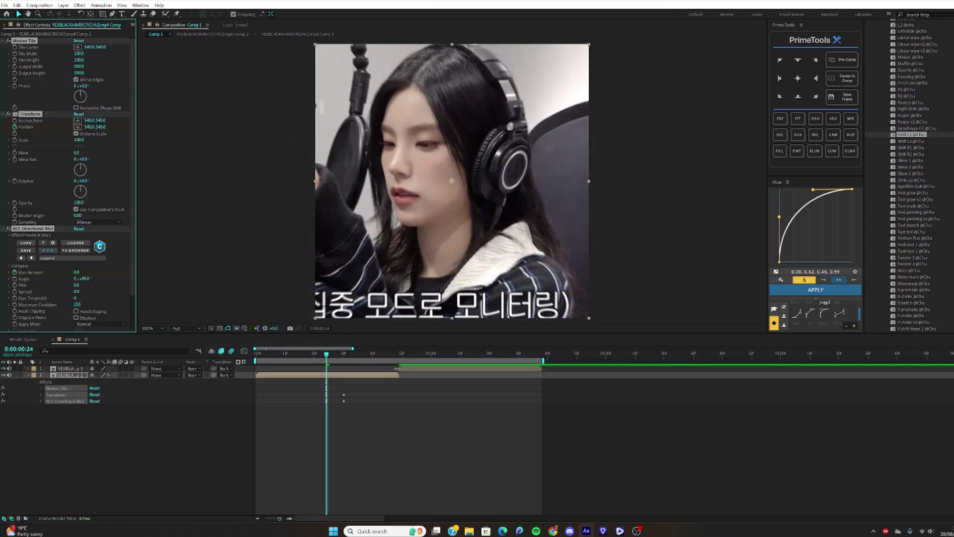
drag(302, 385, 382, 430)
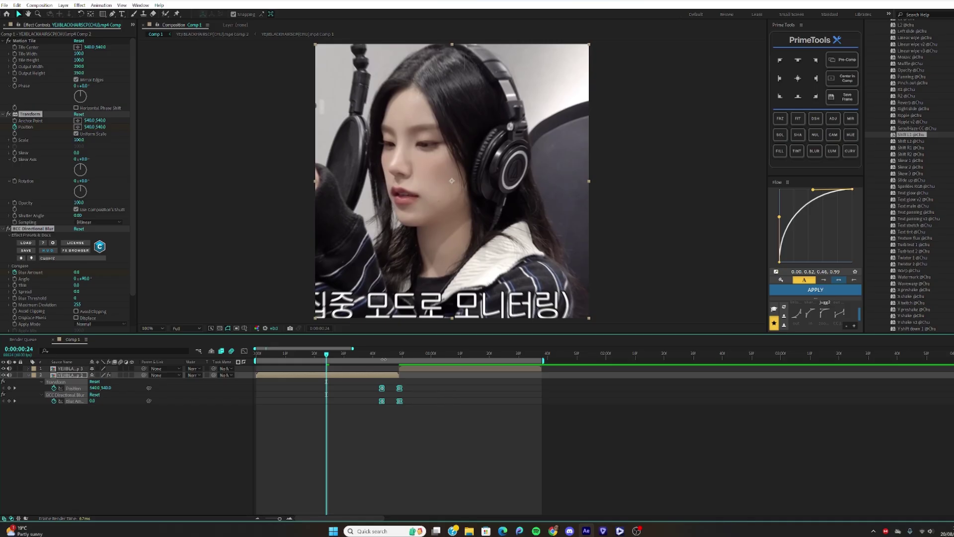
drag(379, 356, 399, 356)
click(364, 355)
key(space)
click(401, 370)
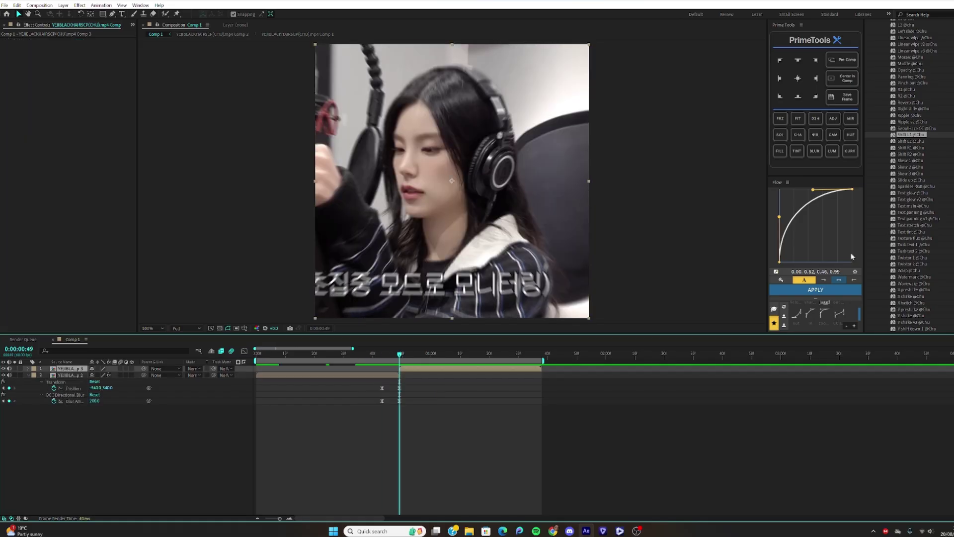
drag(905, 142, 418, 370)
click(379, 354)
key(space)
click(348, 354)
key(space)
click(370, 354)
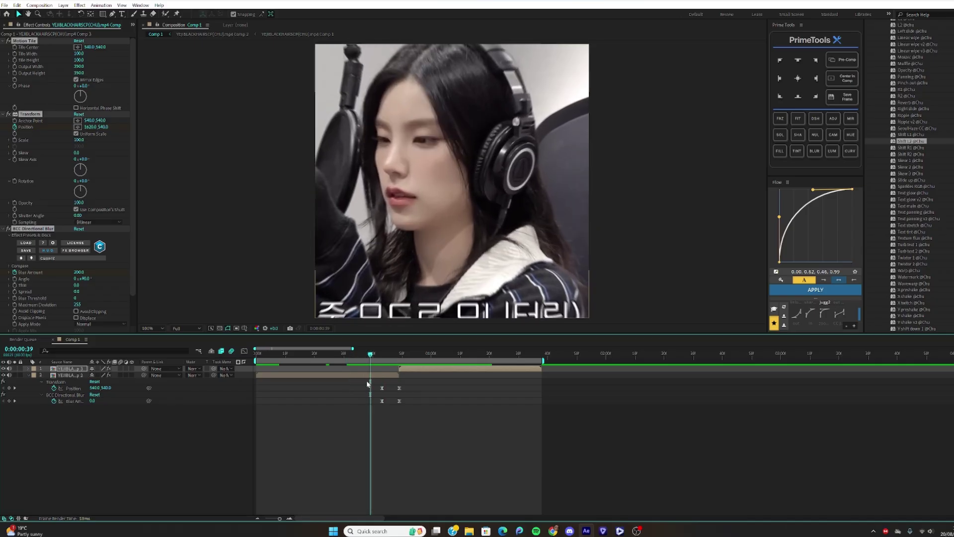
Step: Stretch the first clip's slide keyframes to begin earlier, show the second clip's keyframes, preview the slower slide, and undo the slide presets
drag(368, 384, 425, 431)
alt+drag(379, 388, 332, 388)
click(361, 355)
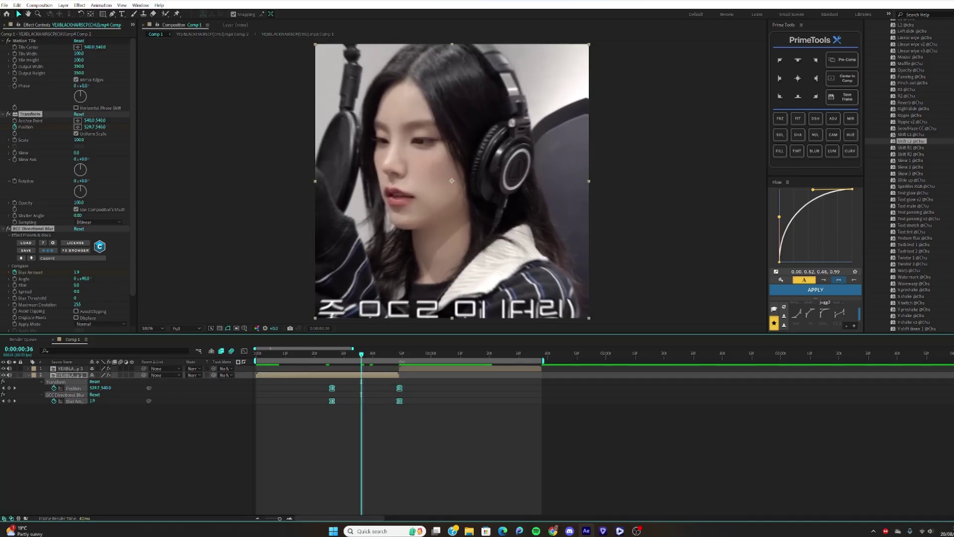
click(404, 368)
key(u)
drag(387, 379, 420, 398)
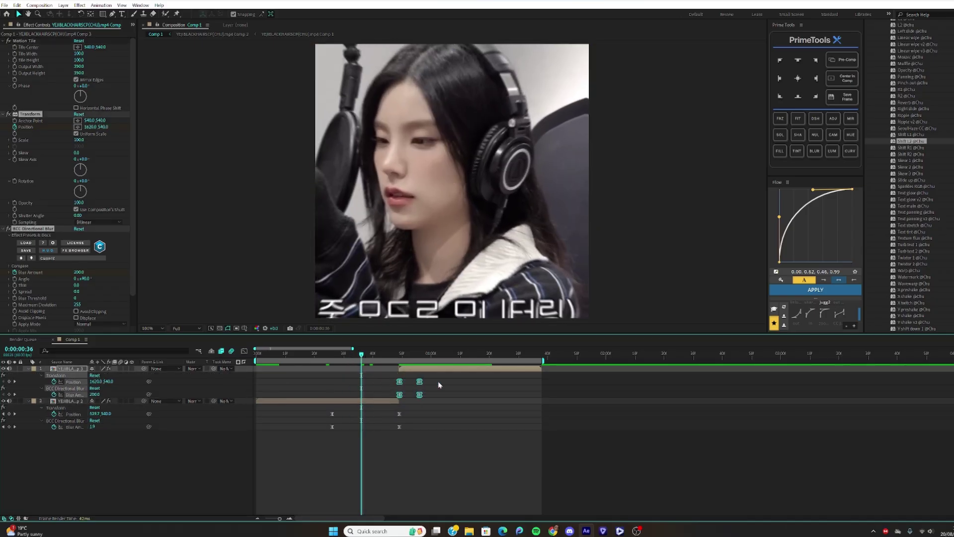
click(313, 362)
key(space)
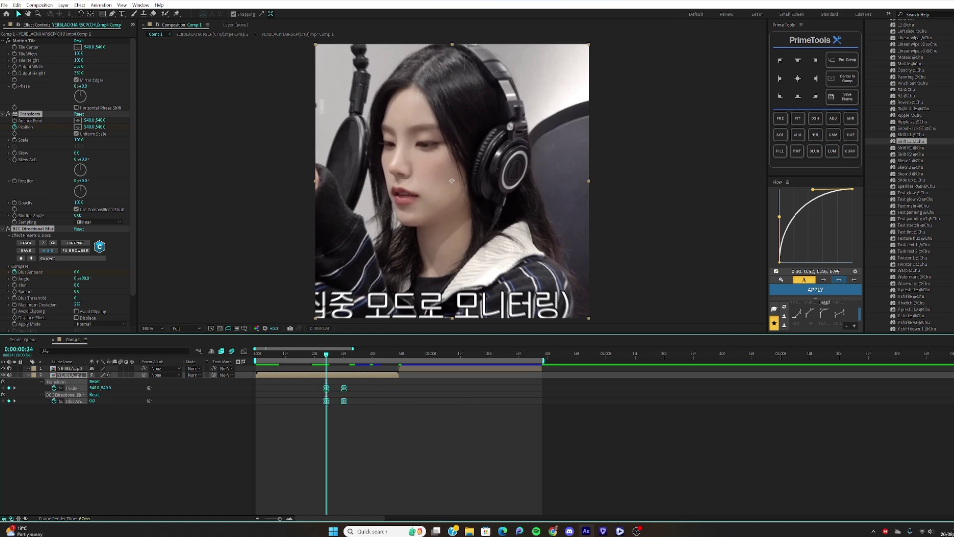
click(374, 373)
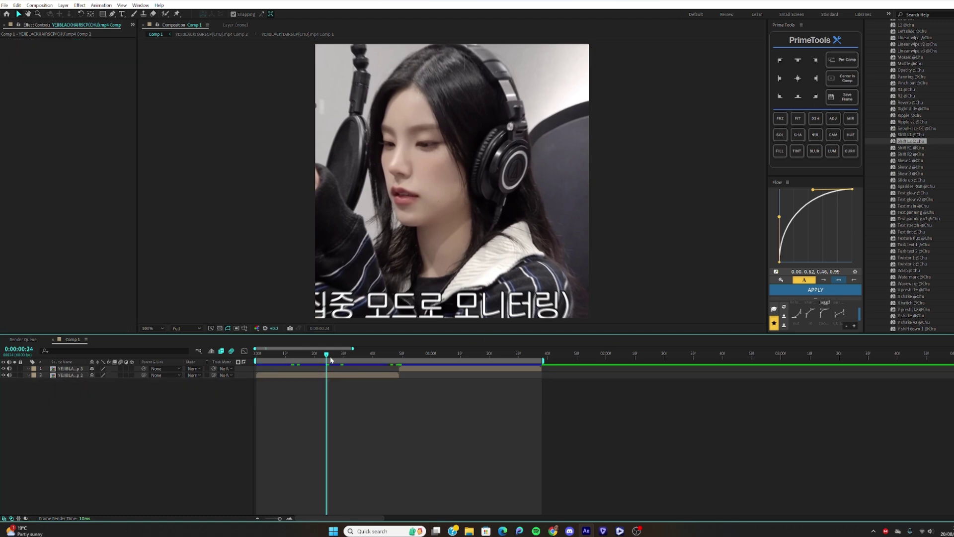
drag(326, 354, 253, 363)
click(272, 376)
drag(910, 161, 845, 173)
drag(694, 249, 367, 382)
drag(266, 353, 314, 384)
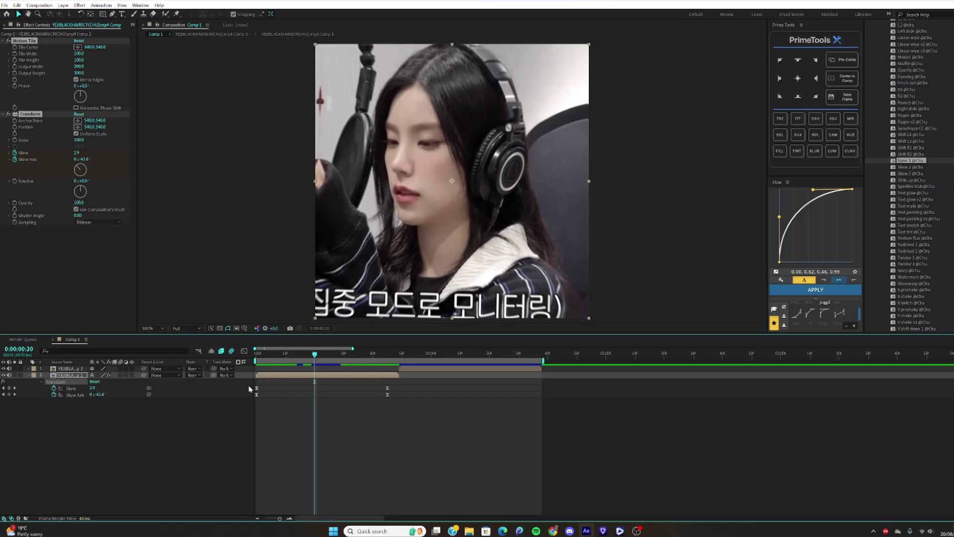
Step: Move the ending Skew and Skew Axis keyframes beyond the first clip's end and preview the skew from the start
drag(249, 388, 382, 386)
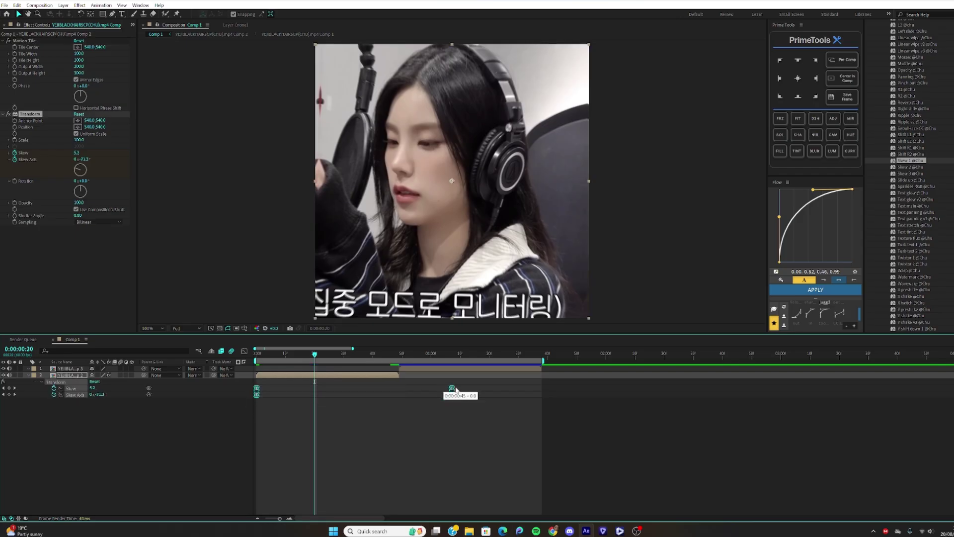
drag(455, 390, 456, 390)
drag(315, 354, 256, 357)
key(space)
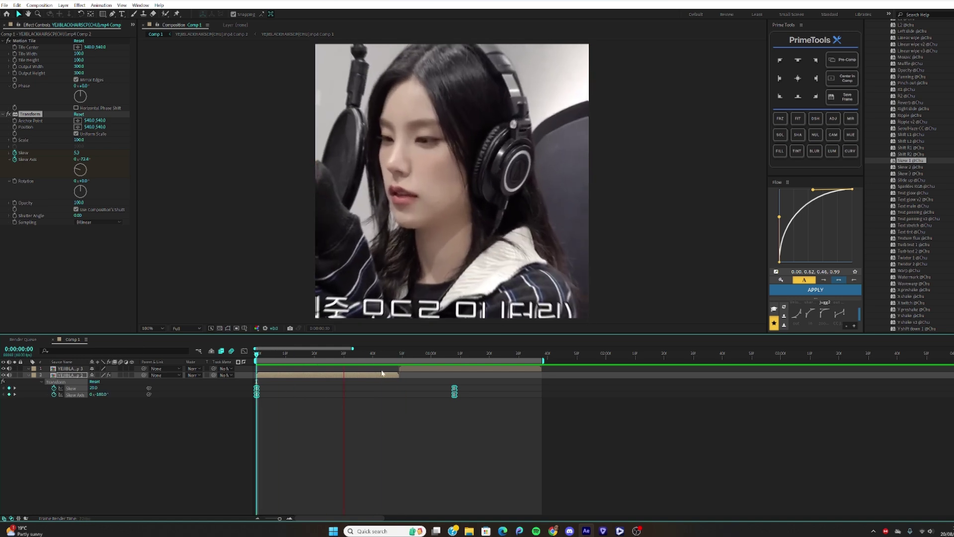
drag(909, 167, 892, 169)
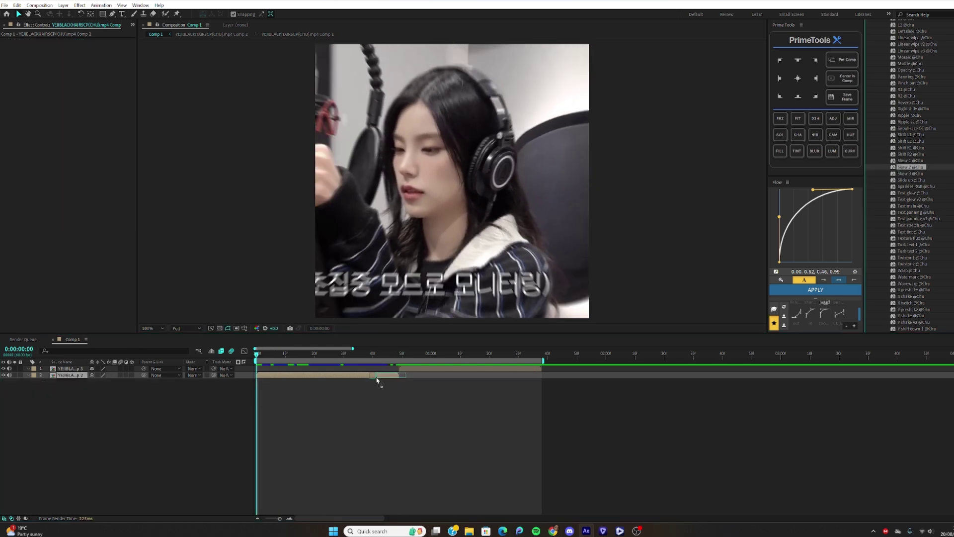
drag(377, 380, 377, 377)
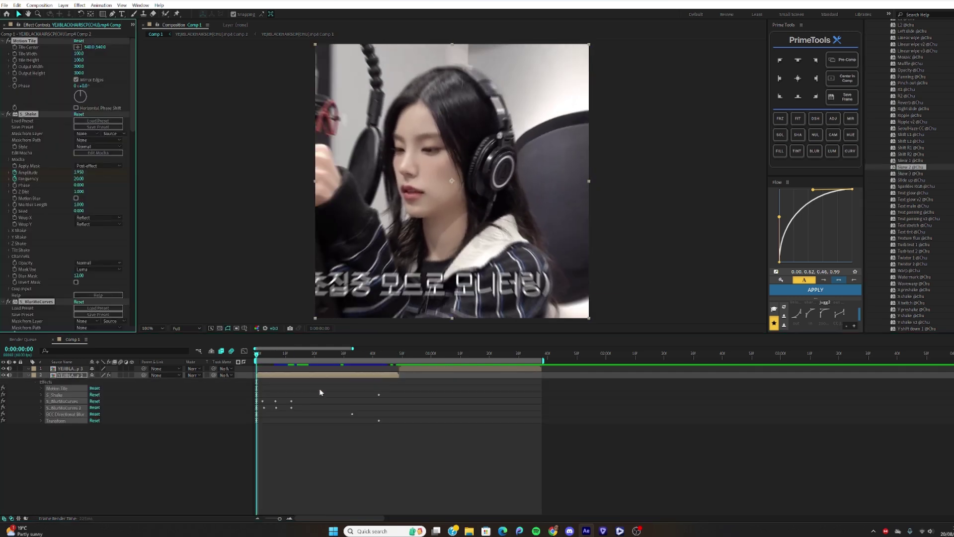
drag(237, 386, 426, 473)
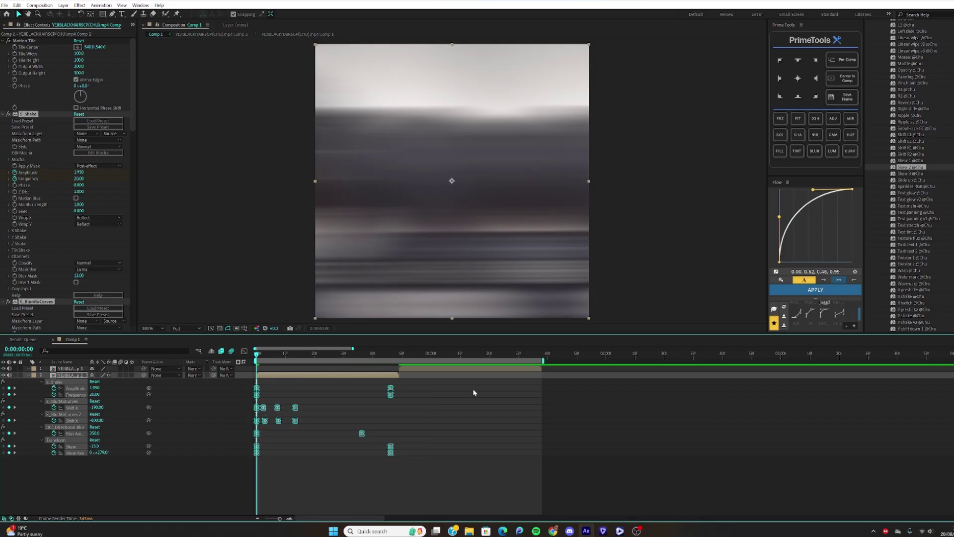
key(space)
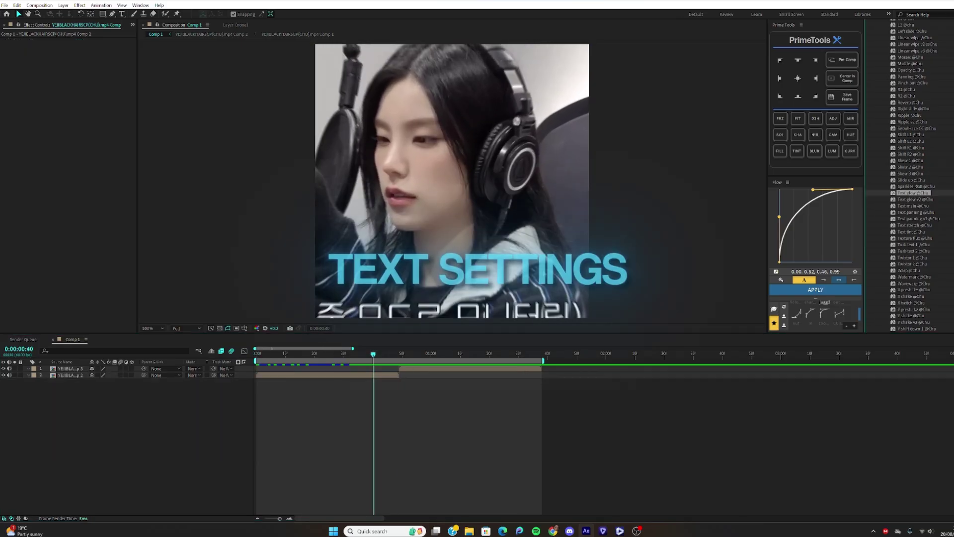
Step: Create a GSUWDUHDS text layer over the first clip and cut it to a short segment starting at frame 40
click(426, 411)
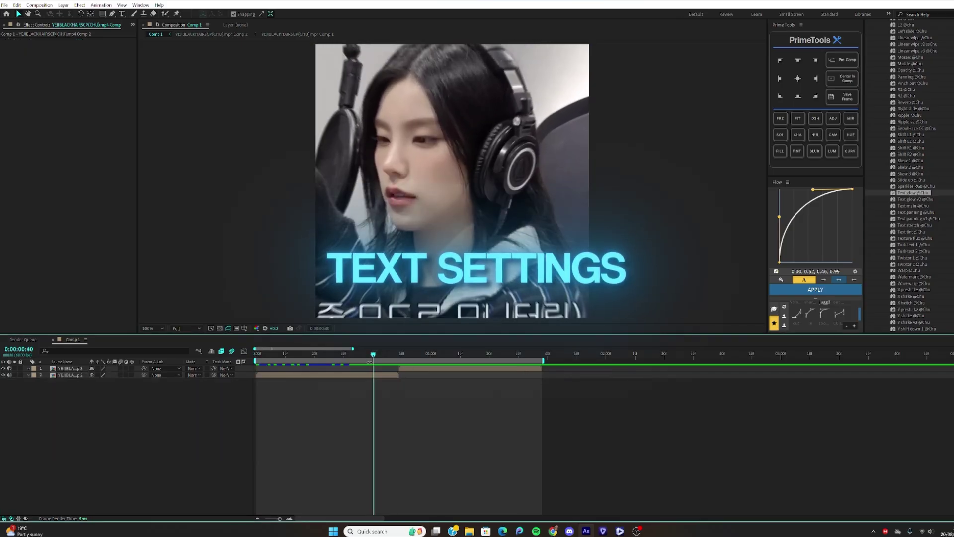
click(367, 376)
key(ctrl+t)
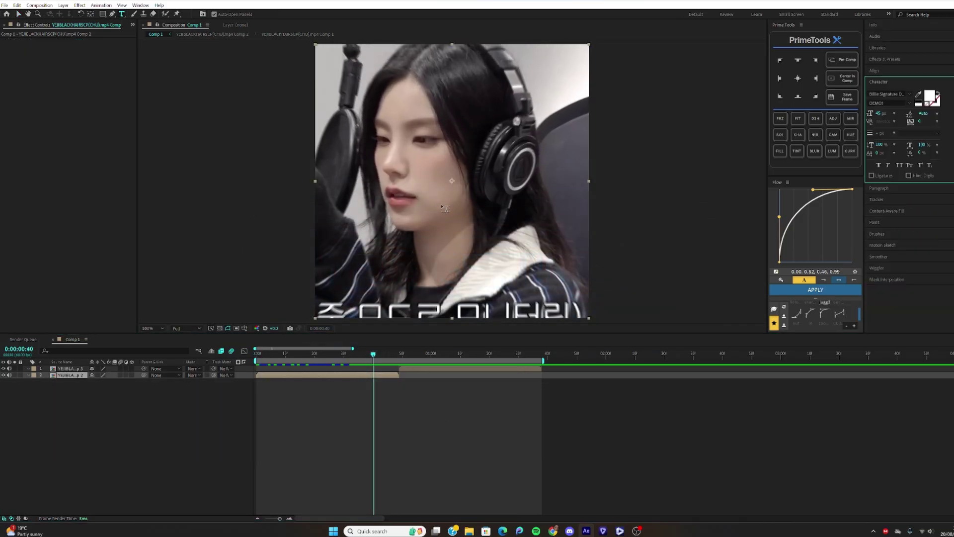
click(440, 202)
click(465, 427)
click(383, 375)
key(ctrl+shift+d)
click(364, 382)
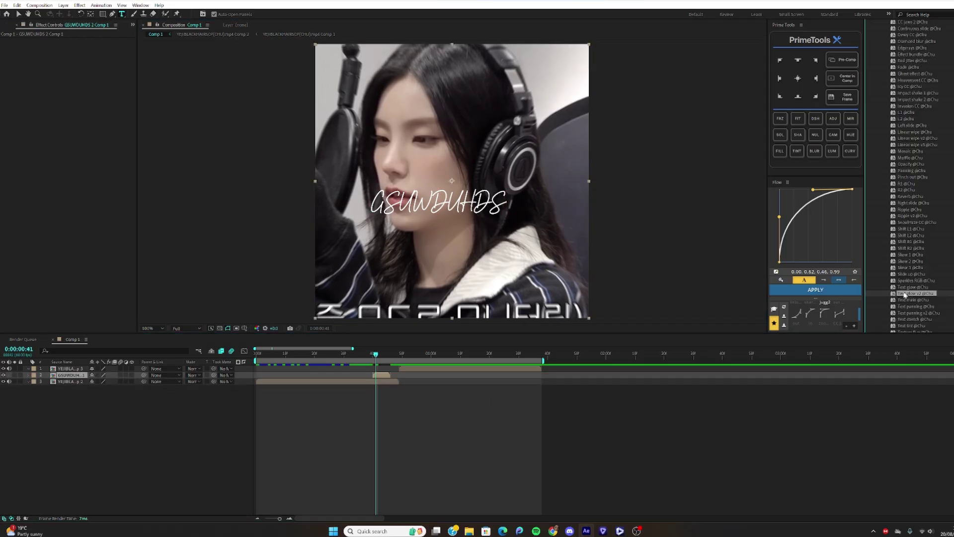
drag(387, 375, 380, 357)
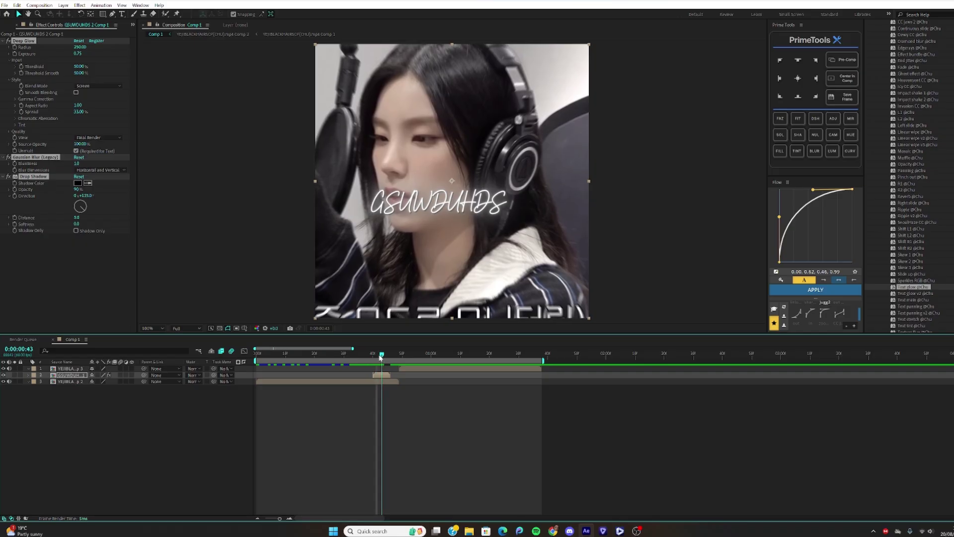
scroll(920, 272, down, 2)
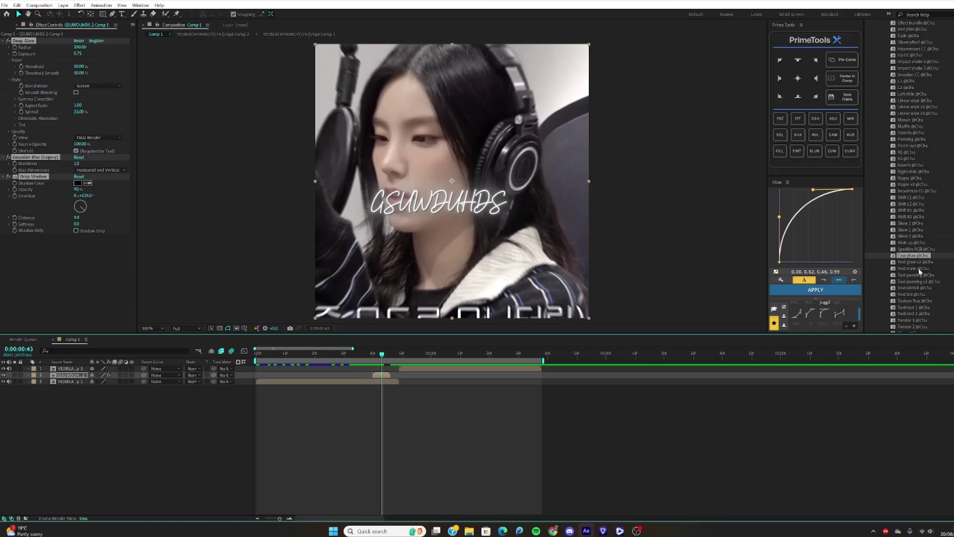
drag(918, 275, 388, 358)
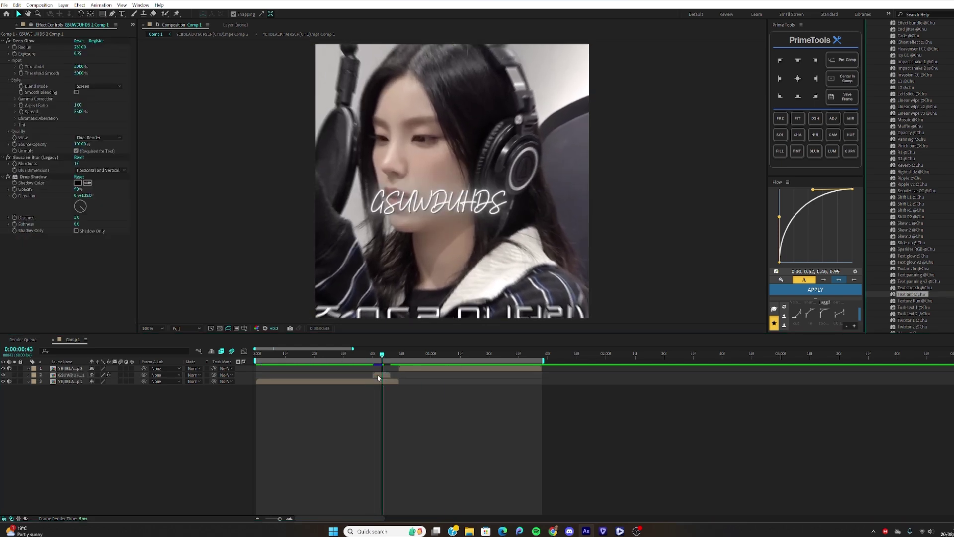
drag(380, 376, 759, 392)
key(u)
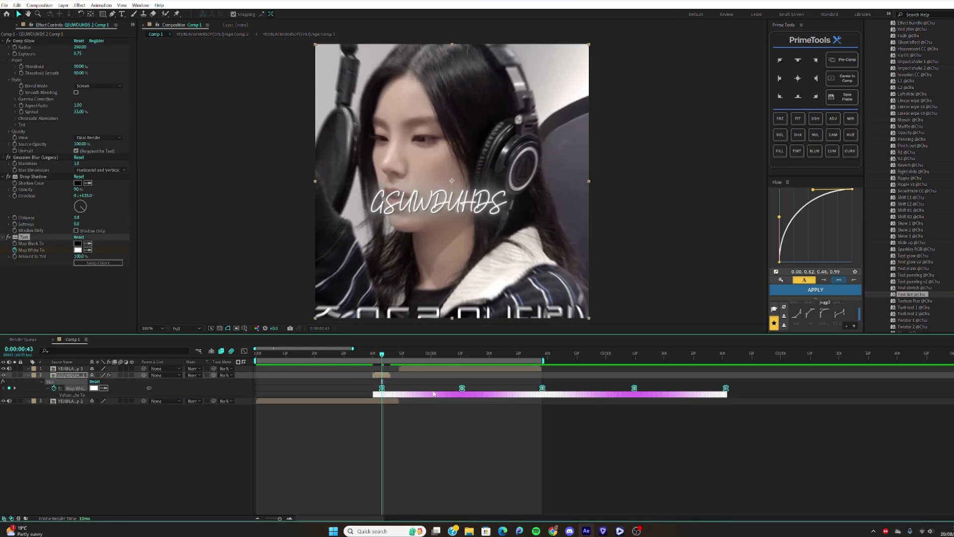
drag(383, 357, 390, 356)
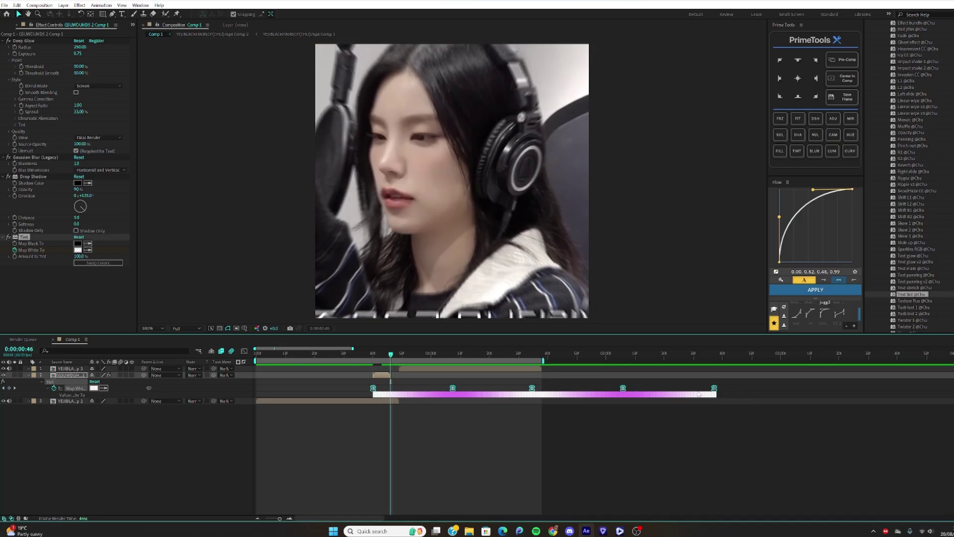
mouse_move(391, 355)
mouse_down()
mouse_move(366, 356)
mouse_move(385, 359)
mouse_up()
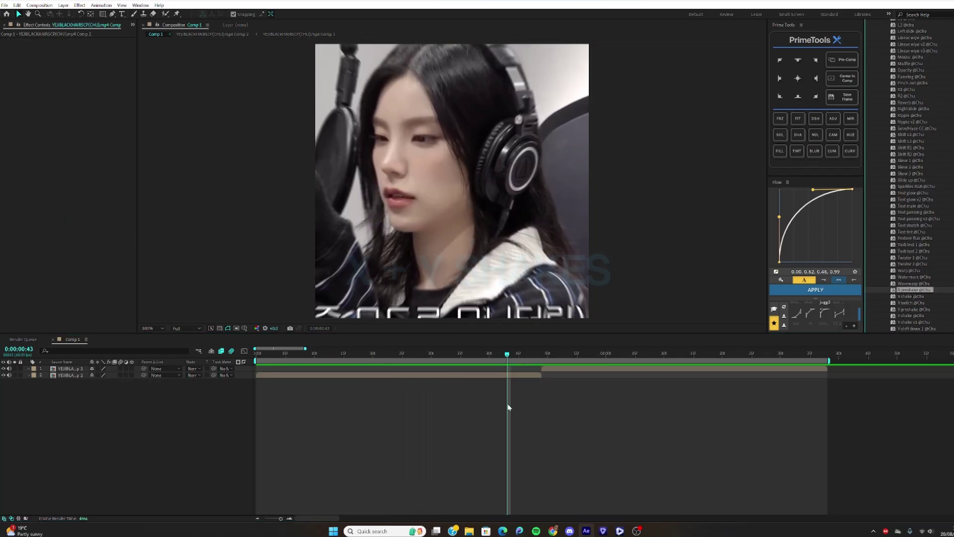
click(516, 376)
drag(896, 293, 611, 422)
key(y)
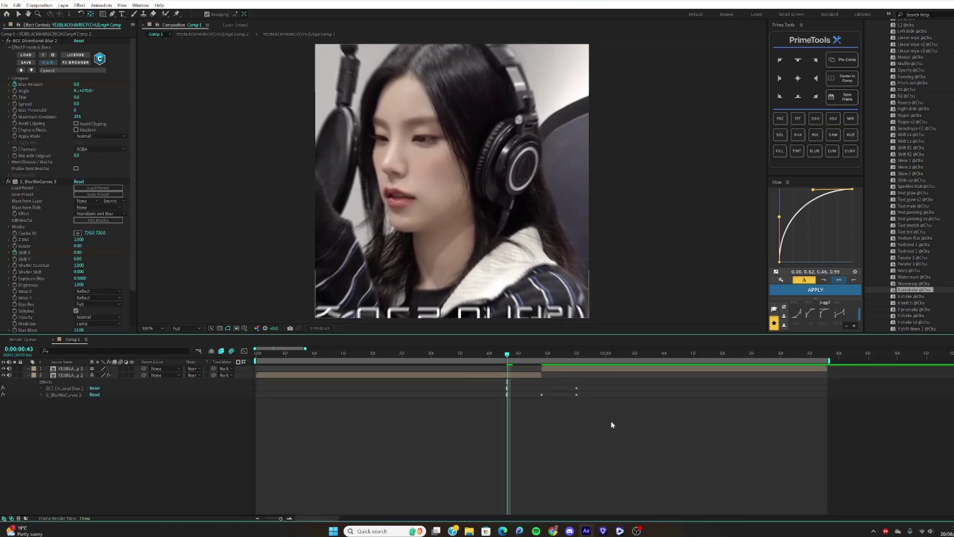
drag(472, 383, 597, 411)
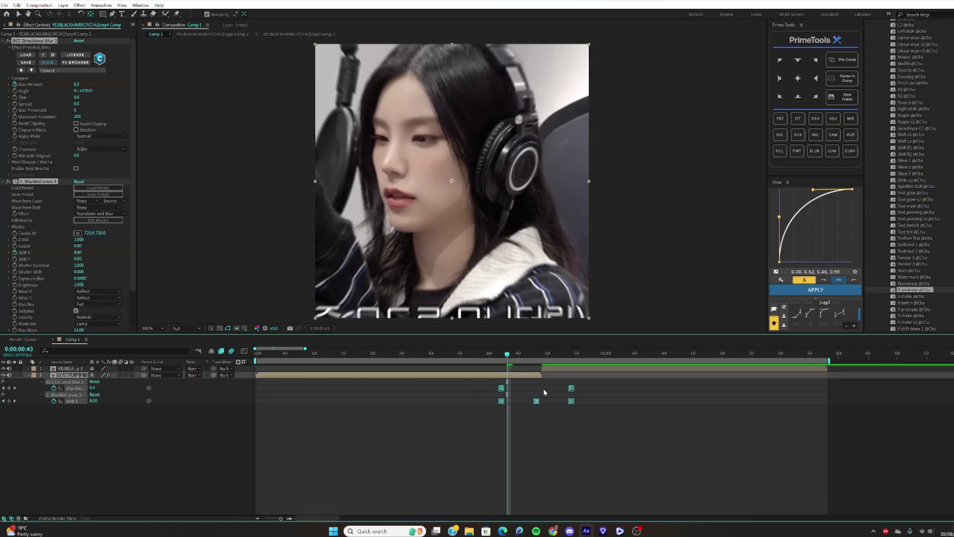
drag(502, 388, 473, 388)
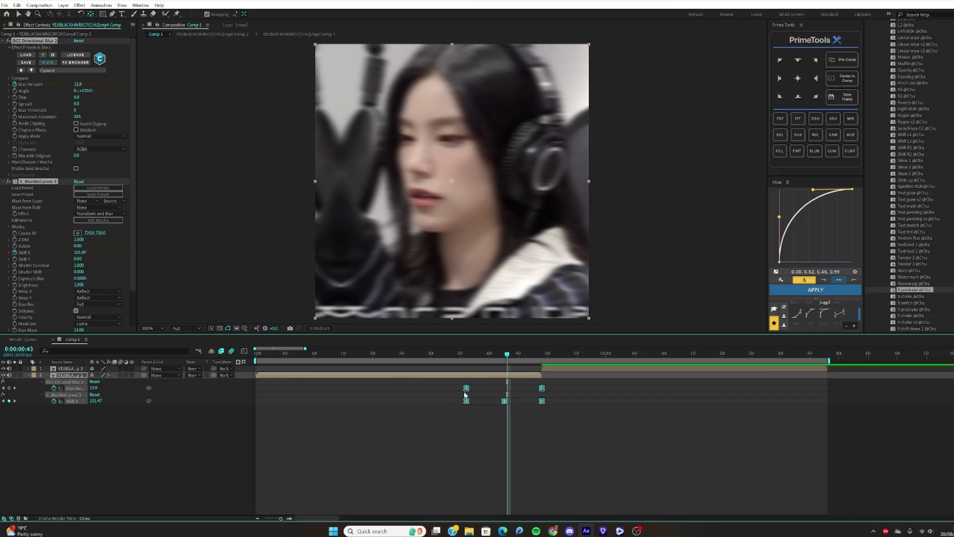
drag(463, 356, 543, 368)
click(544, 369)
drag(906, 297, 456, 356)
key(space)
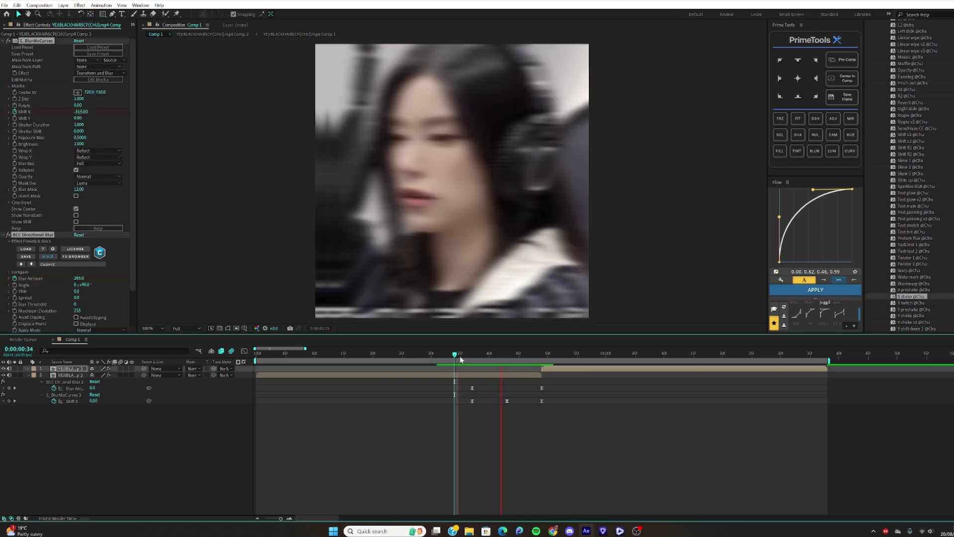
drag(516, 364, 448, 356)
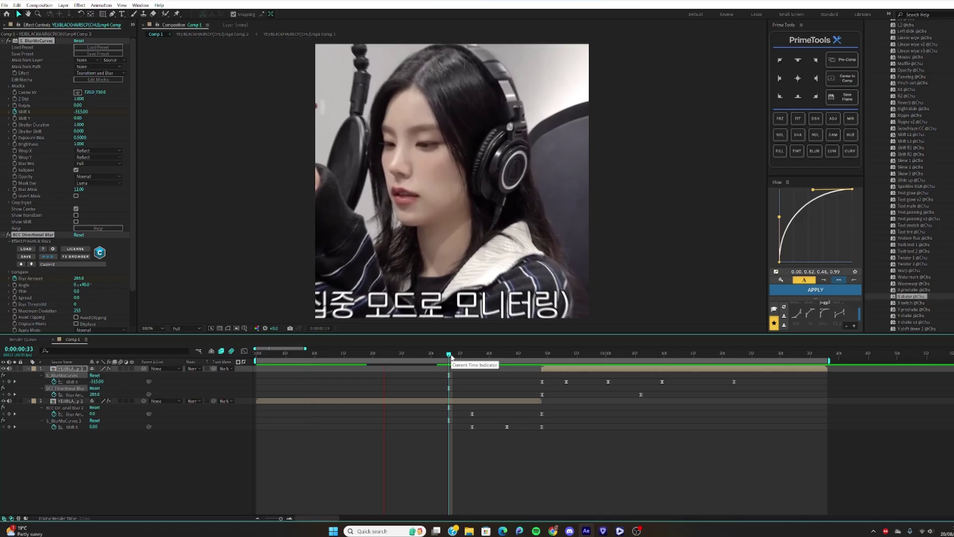